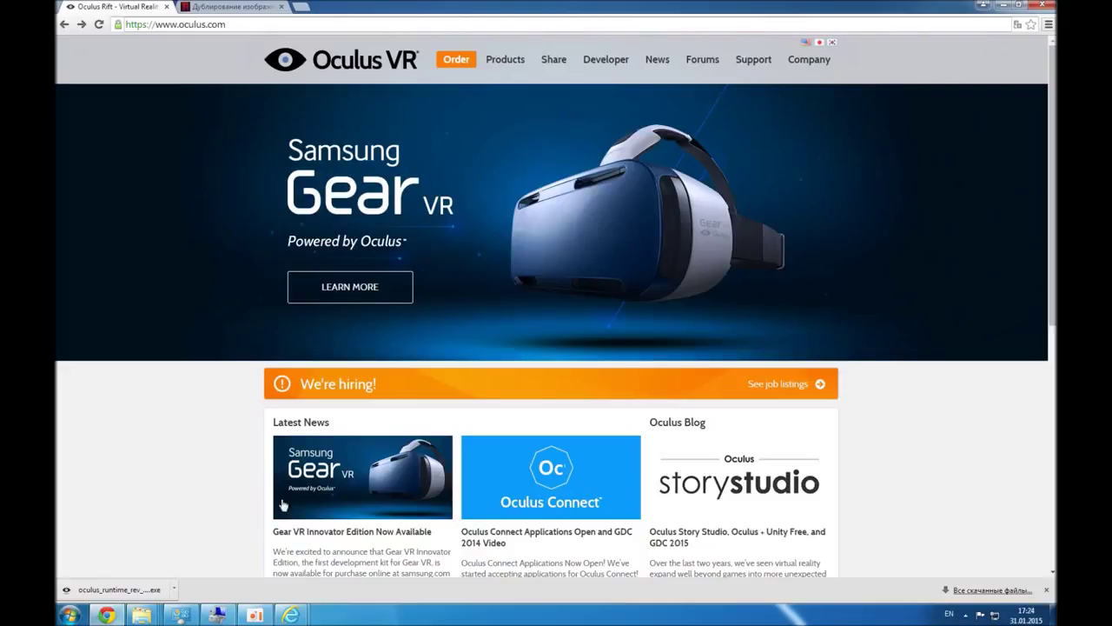
# Switch to Internet Explorer and open the form for creating a free Oculus account from the login page.
pyautogui.click(195, 26)
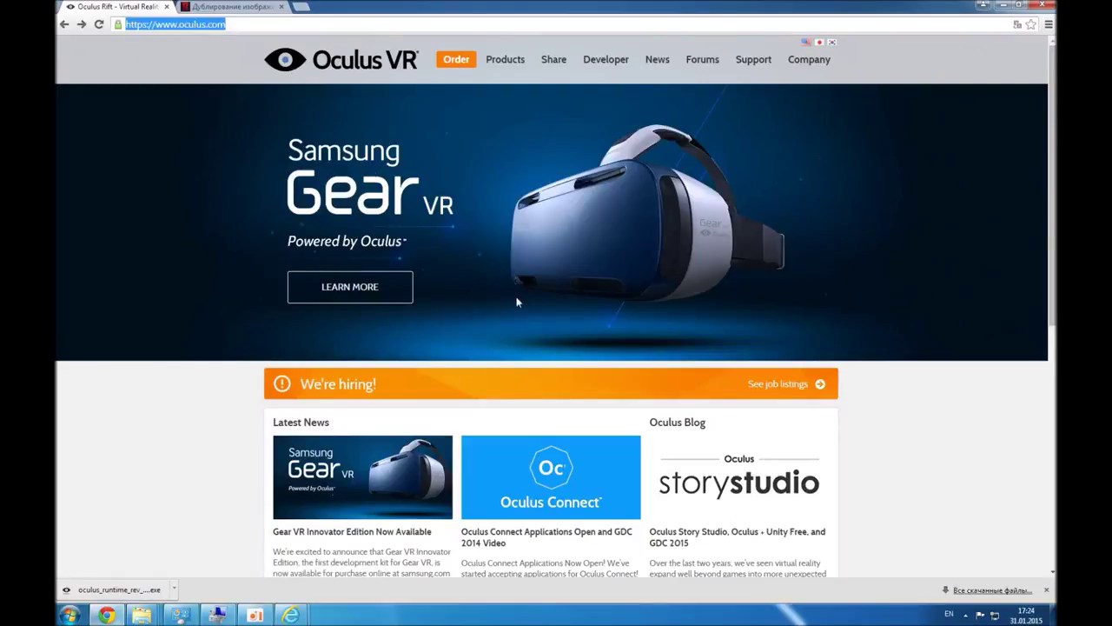
pyautogui.moveTo(306, 611)
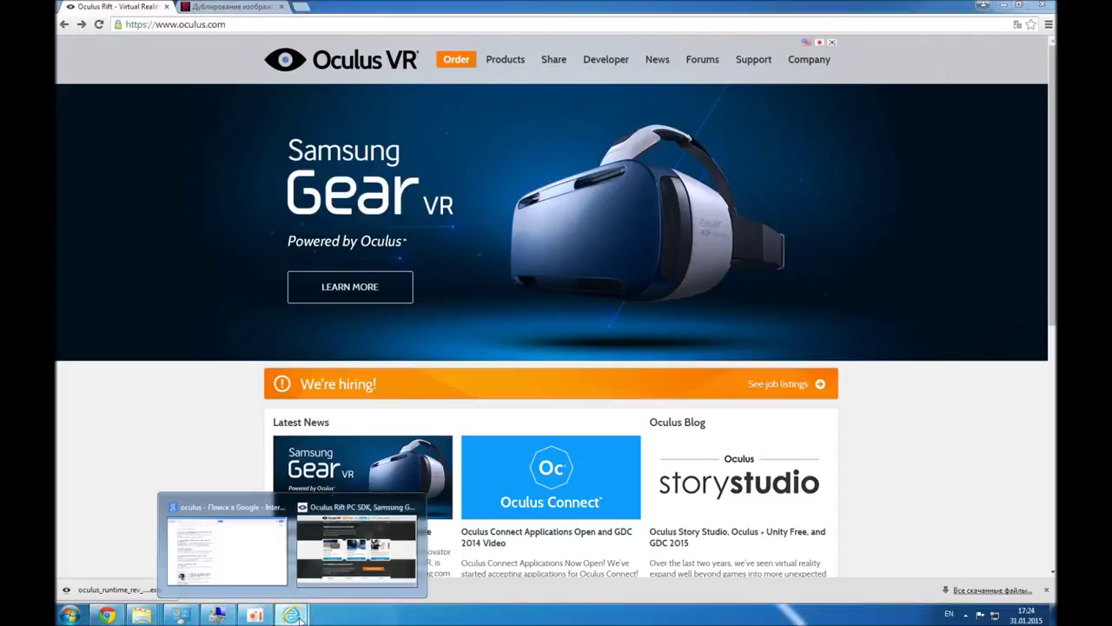
pyautogui.click(339, 565)
pyautogui.click(820, 91)
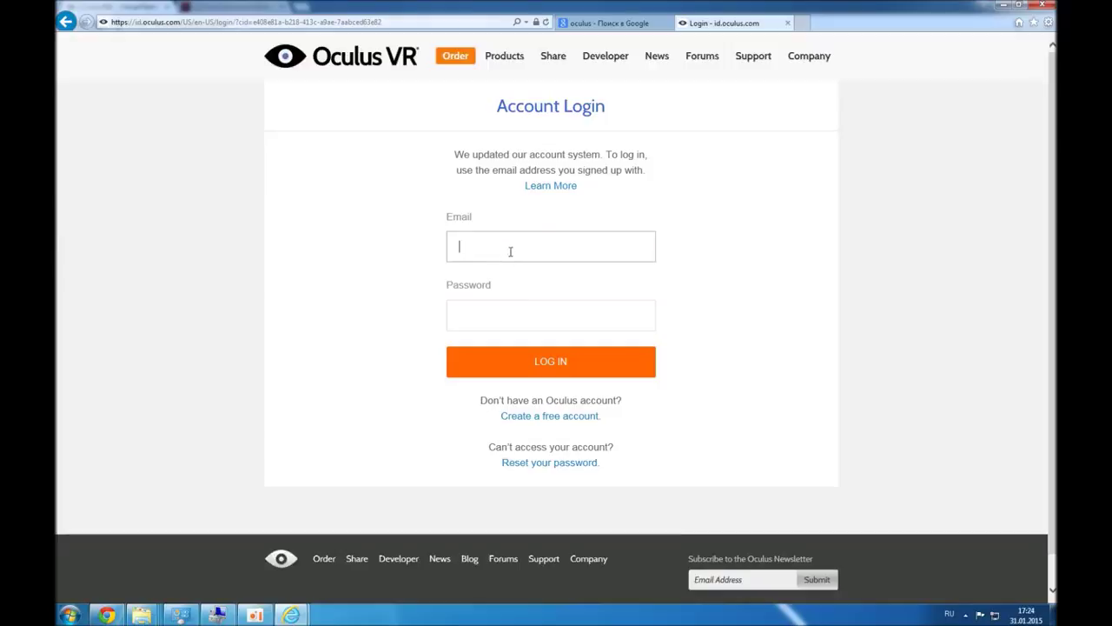
pyautogui.click(539, 416)
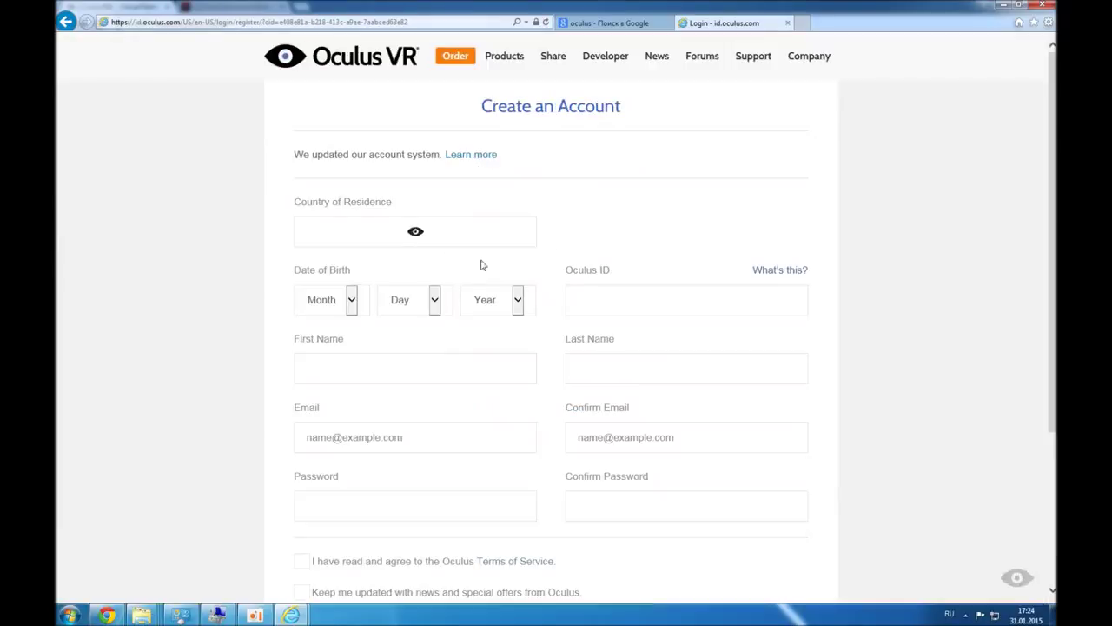
# Review the email, email confirmation and password fields of the account registration form without filling them in.
pyautogui.scroll(-1, 492, 279)
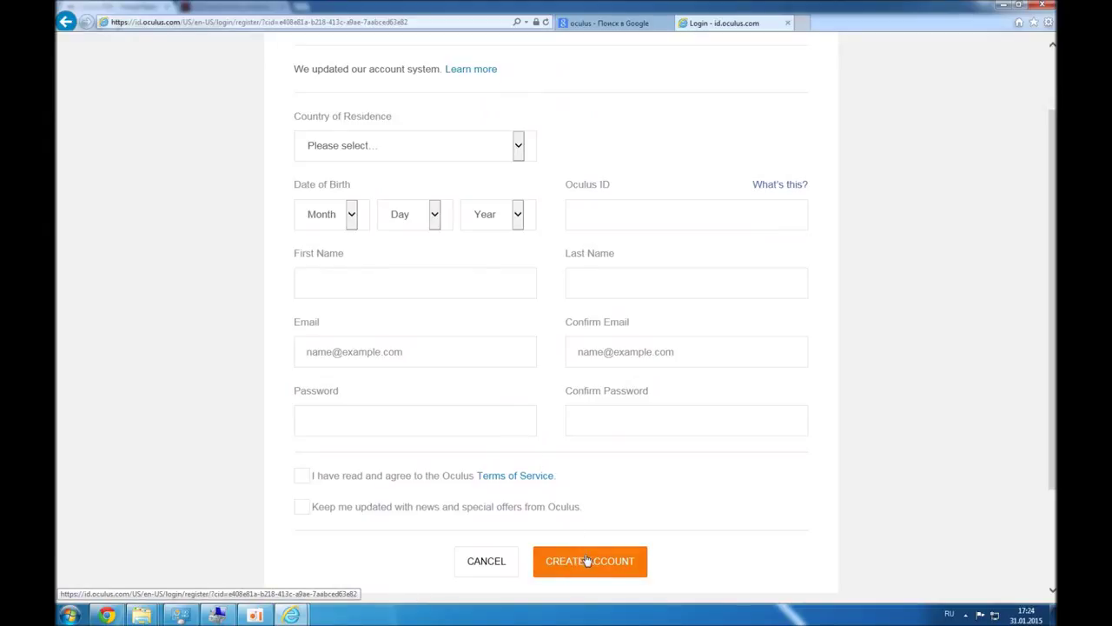
pyautogui.click(512, 355)
pyautogui.click(640, 353)
pyautogui.click(614, 430)
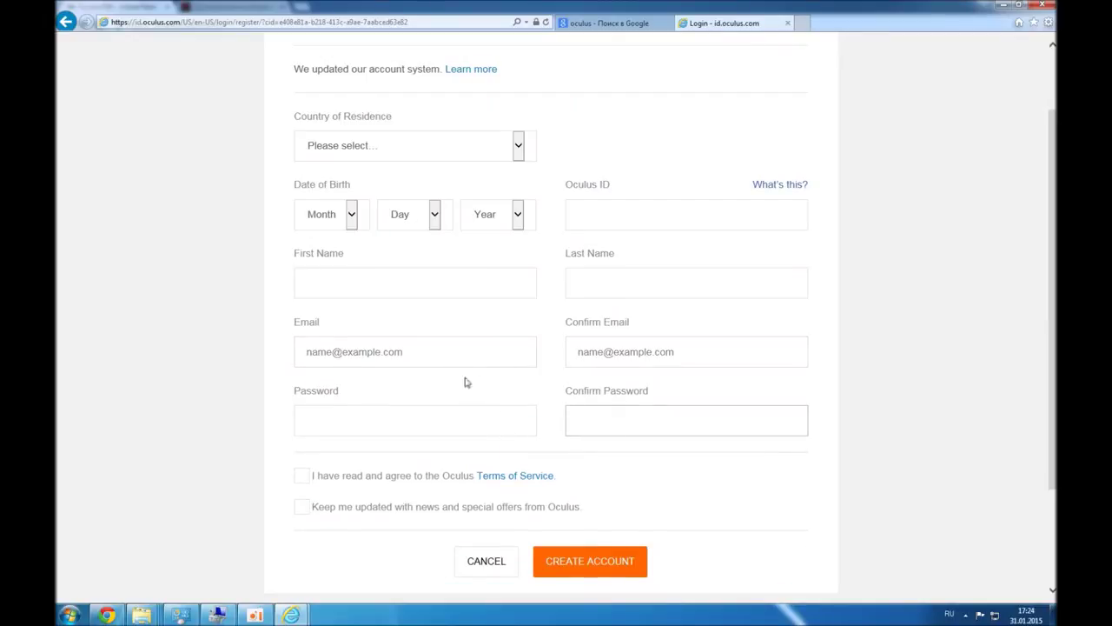
pyautogui.click(453, 351)
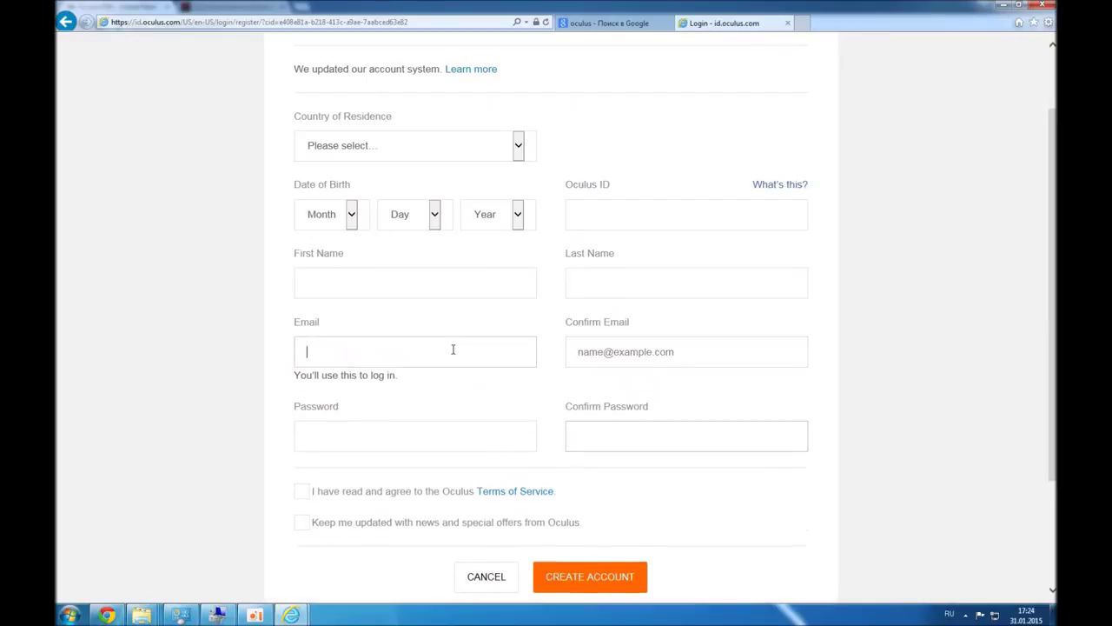
# Switch to Chrome and open the Downloads page of the Oculus developer site.
pyautogui.click(106, 615)
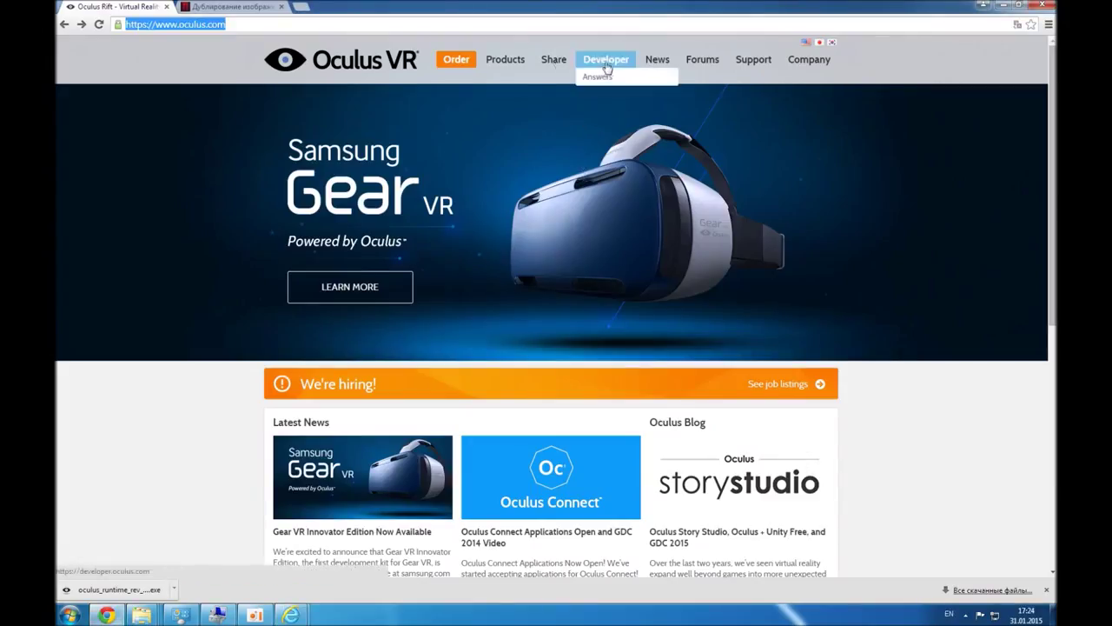
pyautogui.click(278, 24)
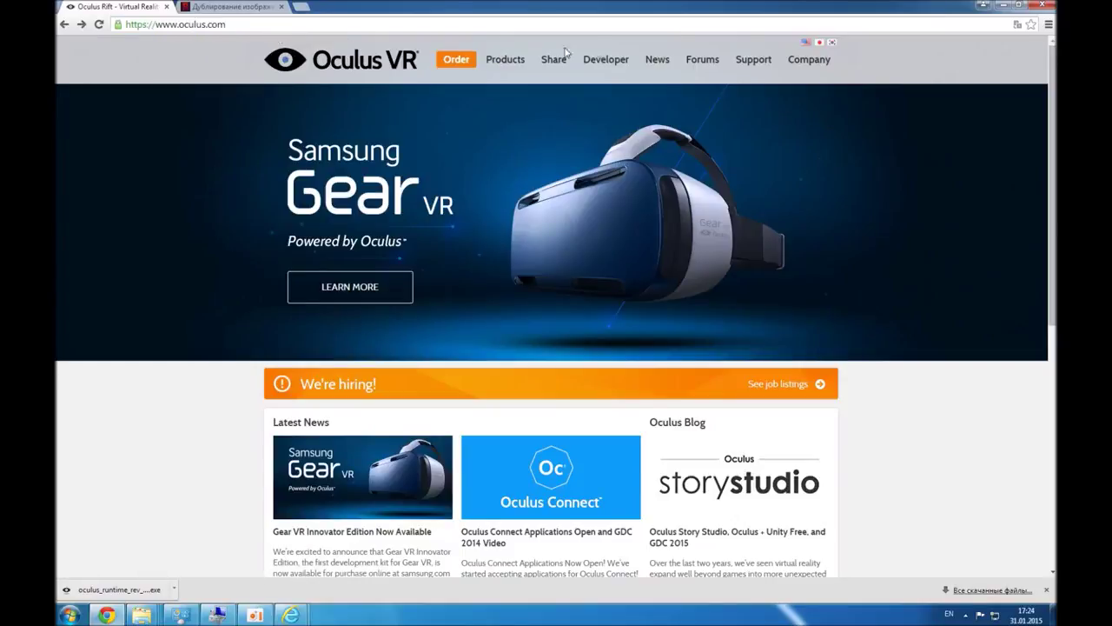
pyautogui.moveTo(616, 65)
pyautogui.click(616, 63)
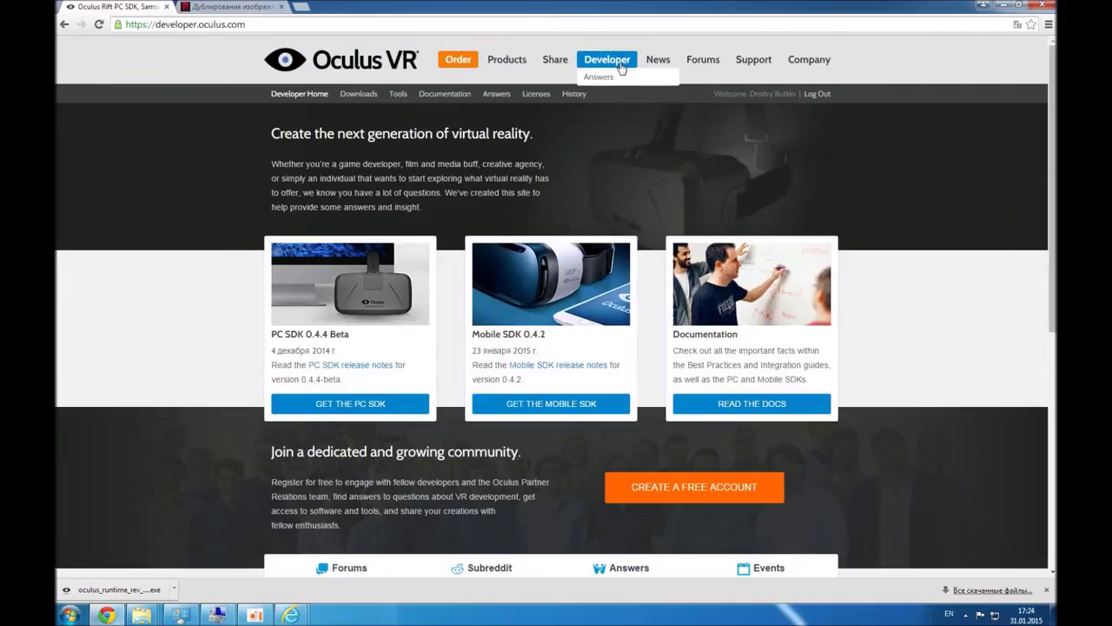
pyautogui.click(355, 98)
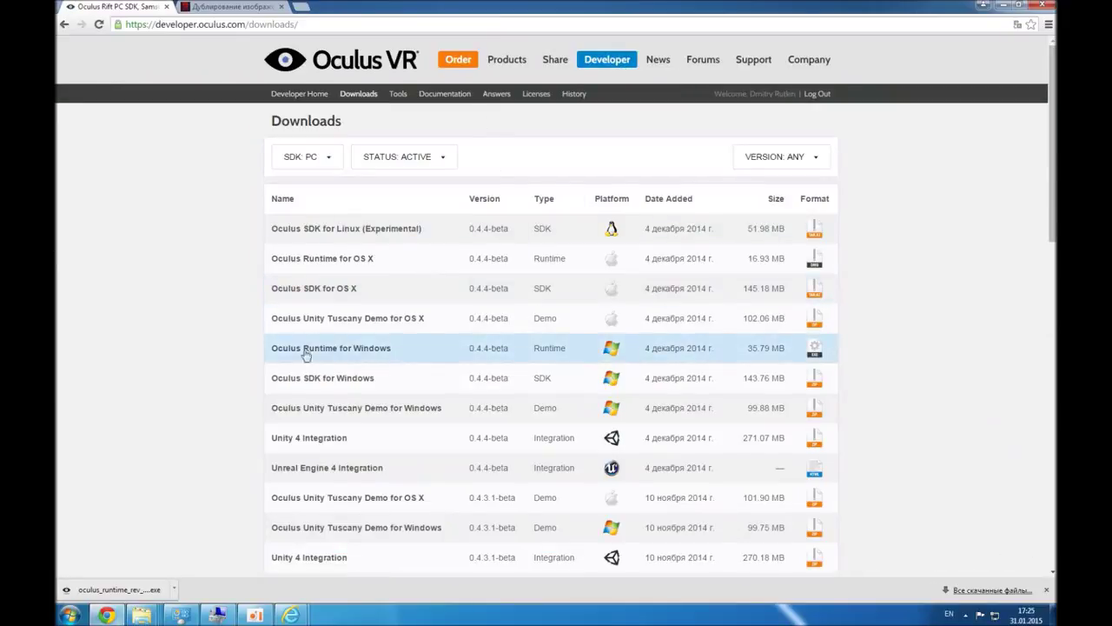
# Download the 0.4.4-beta Oculus Runtime for Windows, agreeing to the Oculus SDK EULA 3.2.
pyautogui.moveTo(270, 352); pyautogui.dragTo(400, 357)
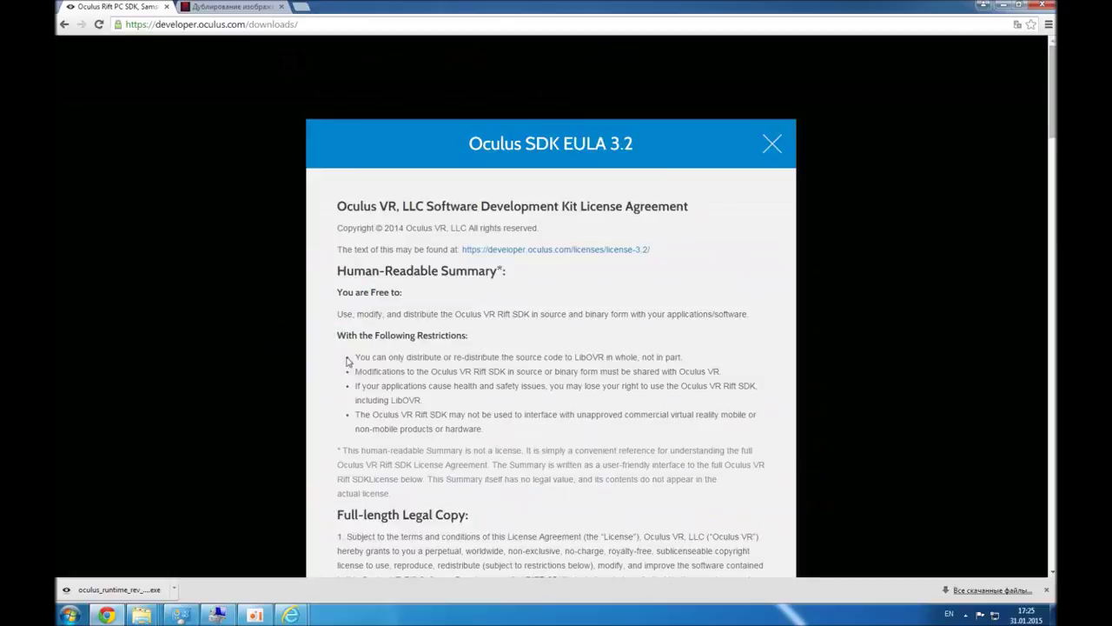
pyautogui.click(772, 143)
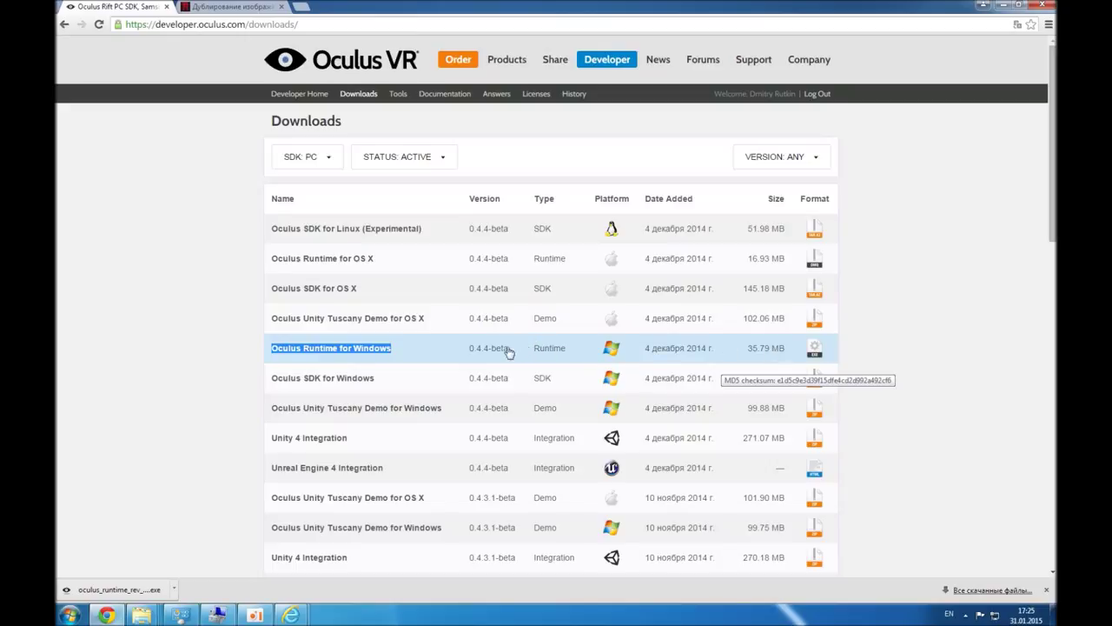
pyautogui.click(449, 351)
pyautogui.scroll(-15, 487, 346)
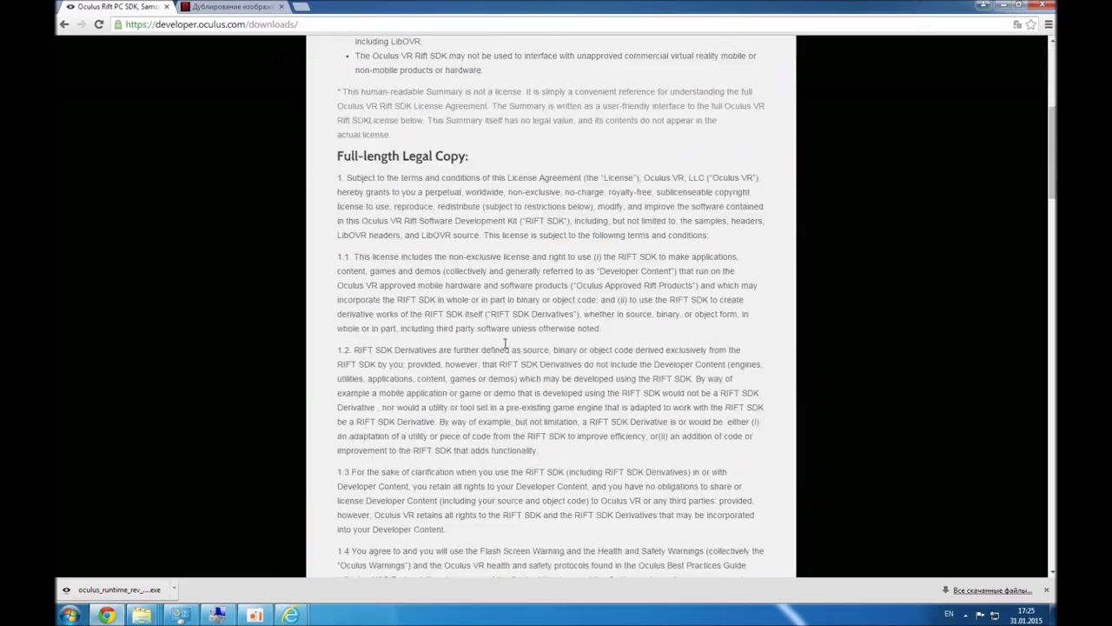
pyautogui.scroll(-10, 504, 346)
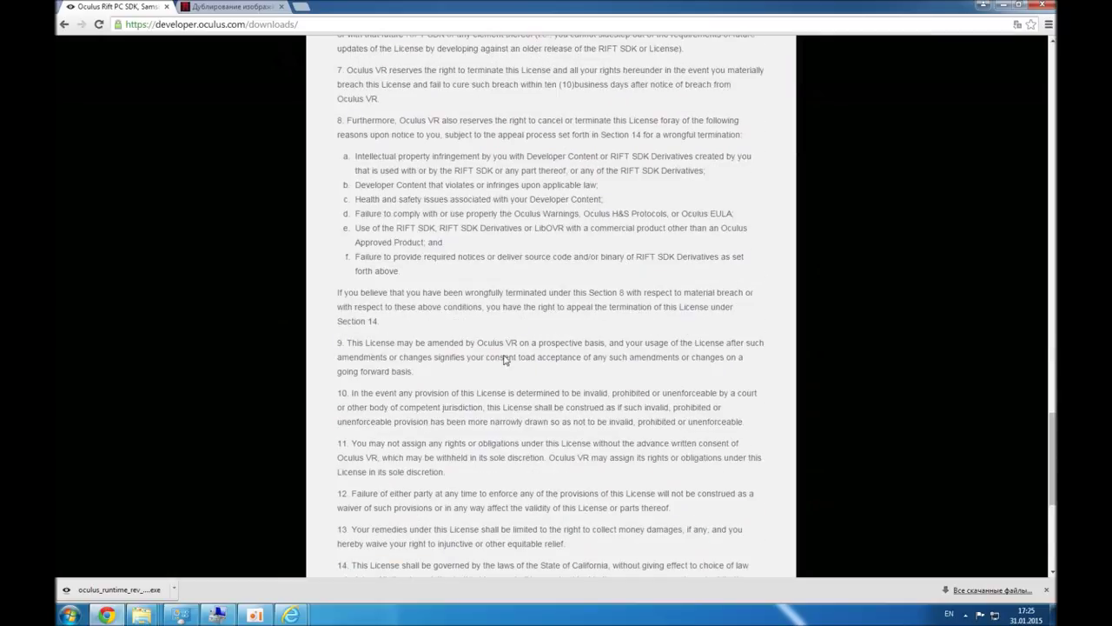
pyautogui.click(343, 419)
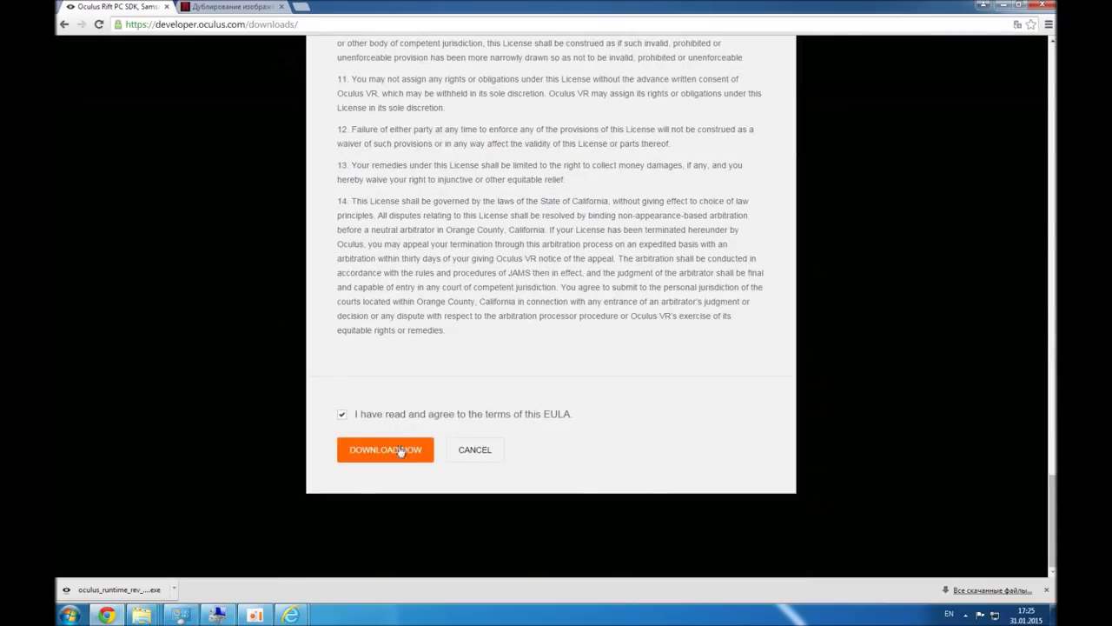
pyautogui.click(401, 452)
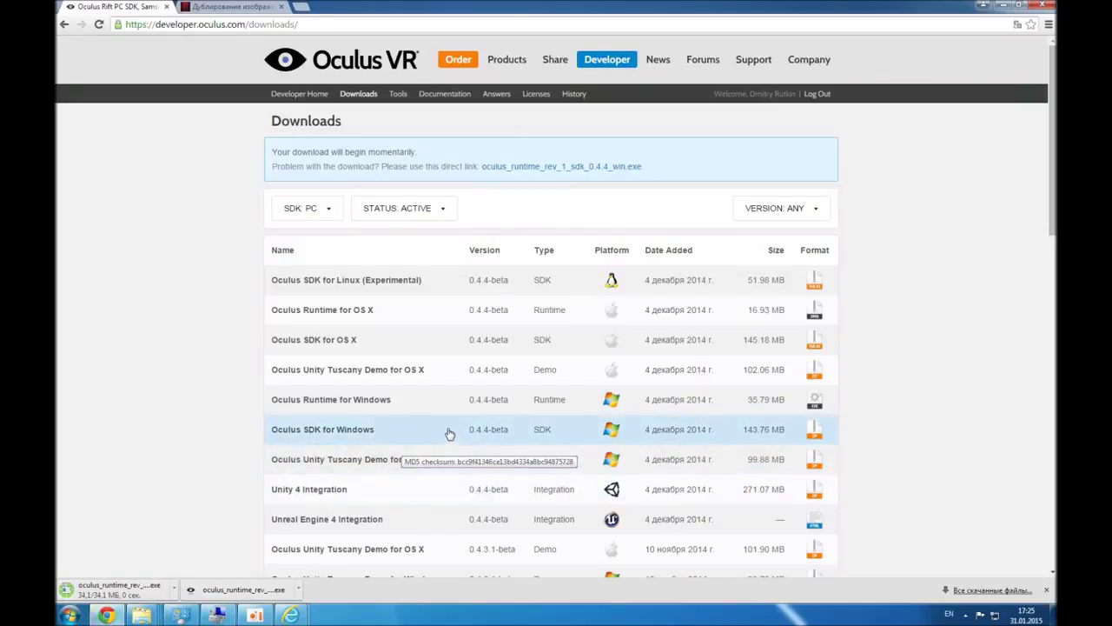
# Switch to Windows Explorer and run the oculus_runtime_rev_1_sdk_0.4.4_win installer from local disk D:.
pyautogui.moveTo(146, 617)
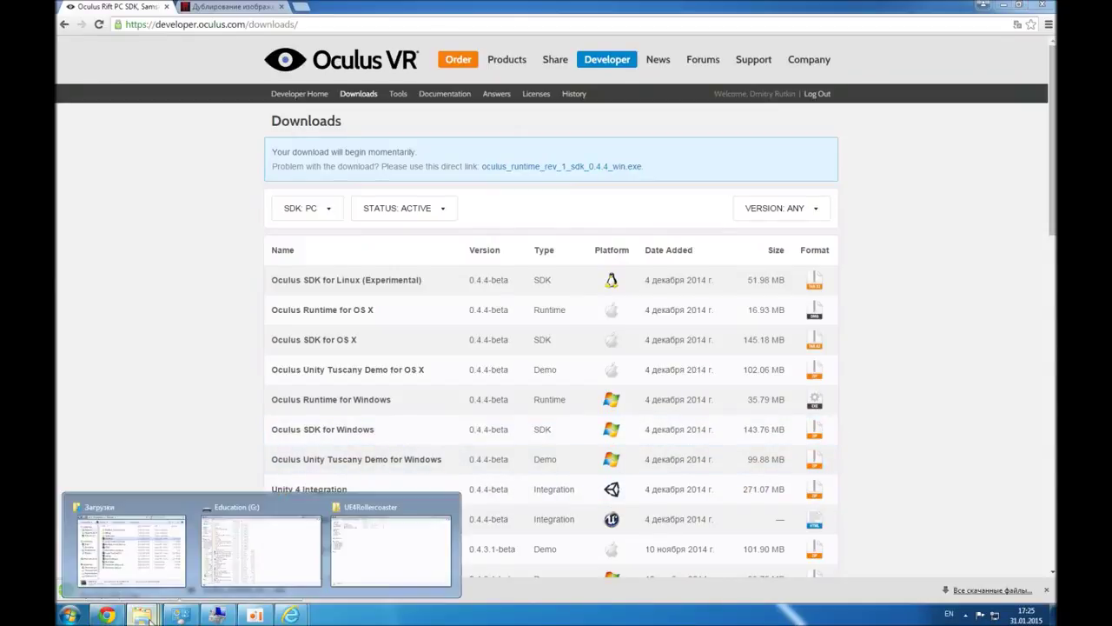
pyautogui.click(305, 560)
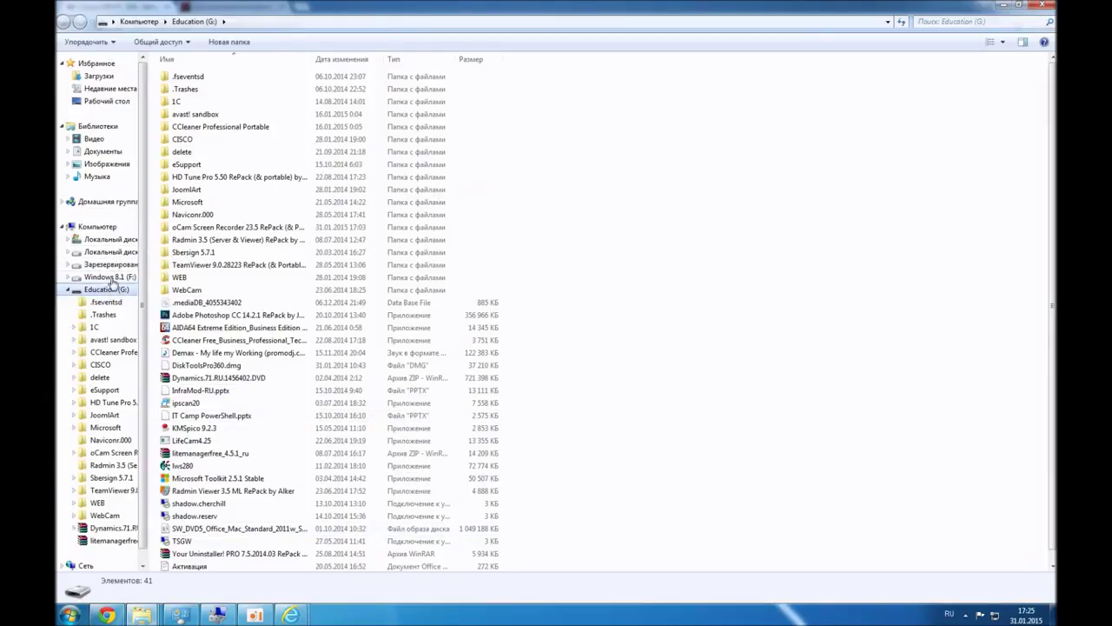
pyautogui.click(110, 276)
pyautogui.click(113, 251)
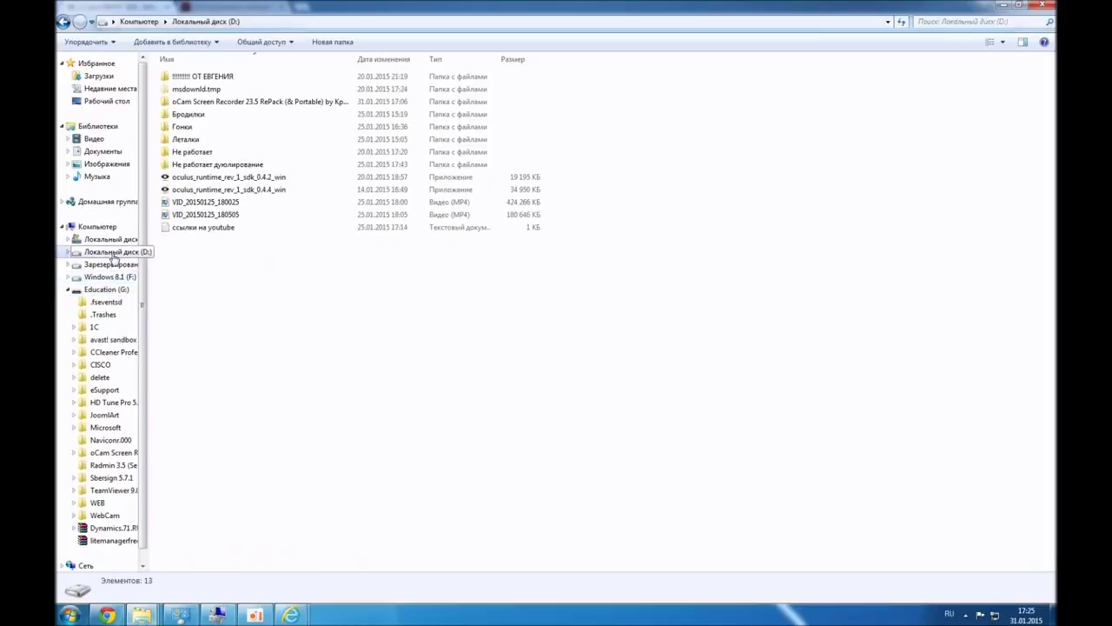
pyautogui.click(252, 188)
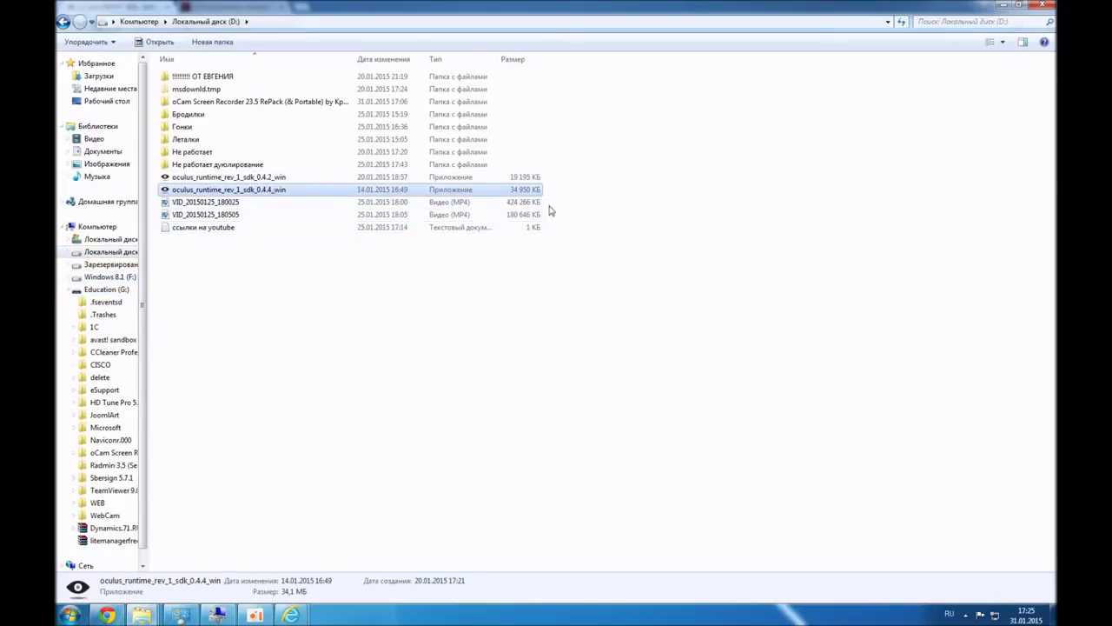
pyautogui.doubleClick(272, 191)
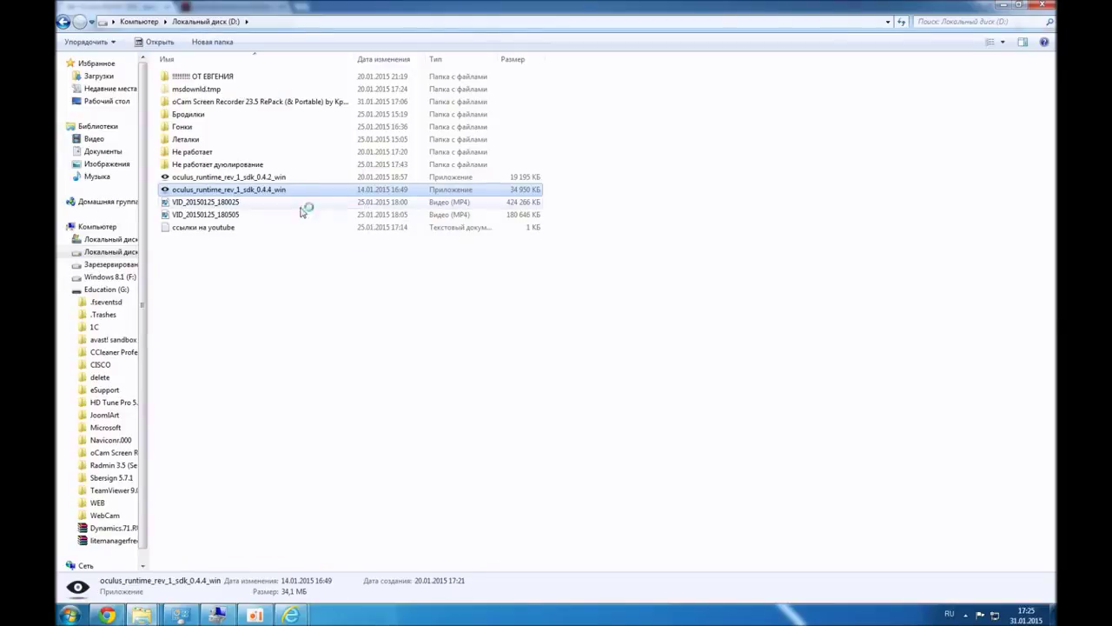
pyautogui.click(587, 314)
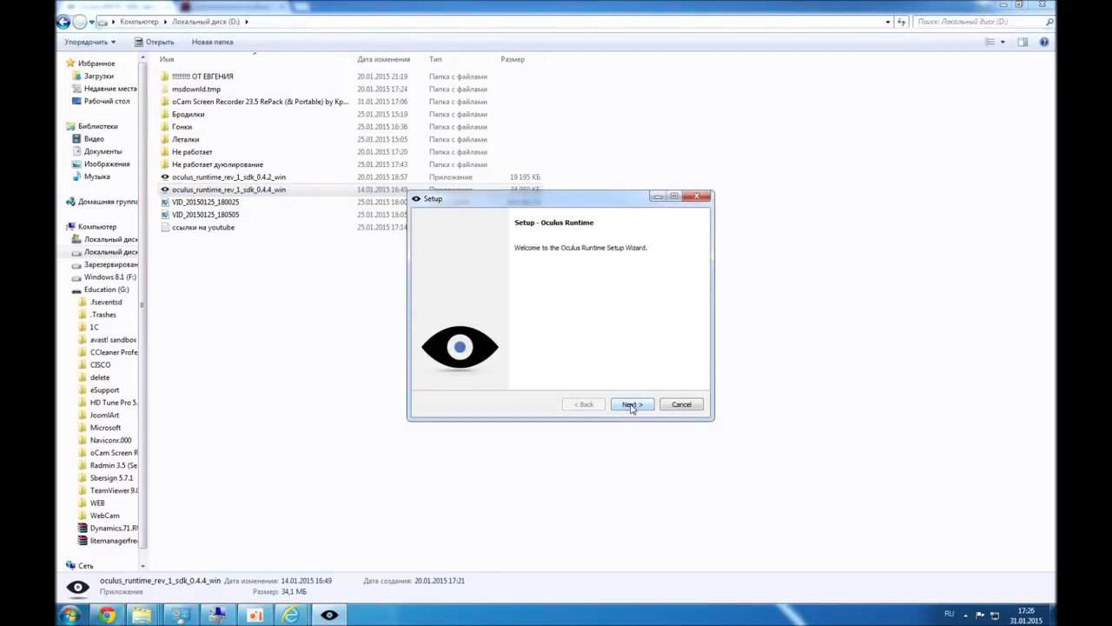
# Accept the license, install Oculus Runtime in C:\Program Files (x86)\Oculus and finish setup without viewing the readme.
pyautogui.click(632, 405)
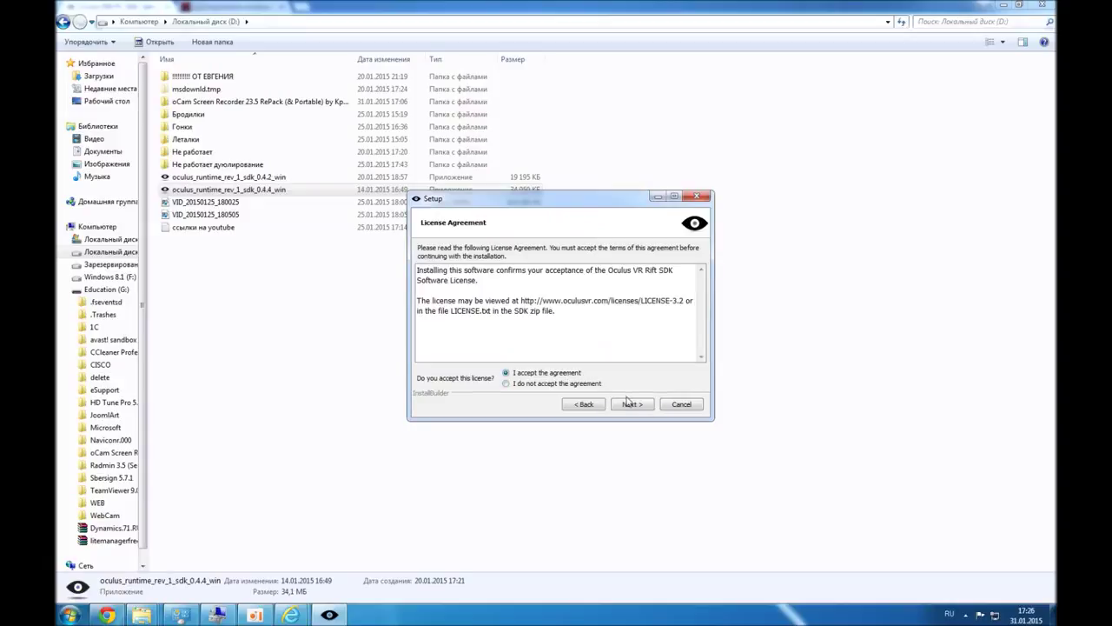
pyautogui.click(631, 405)
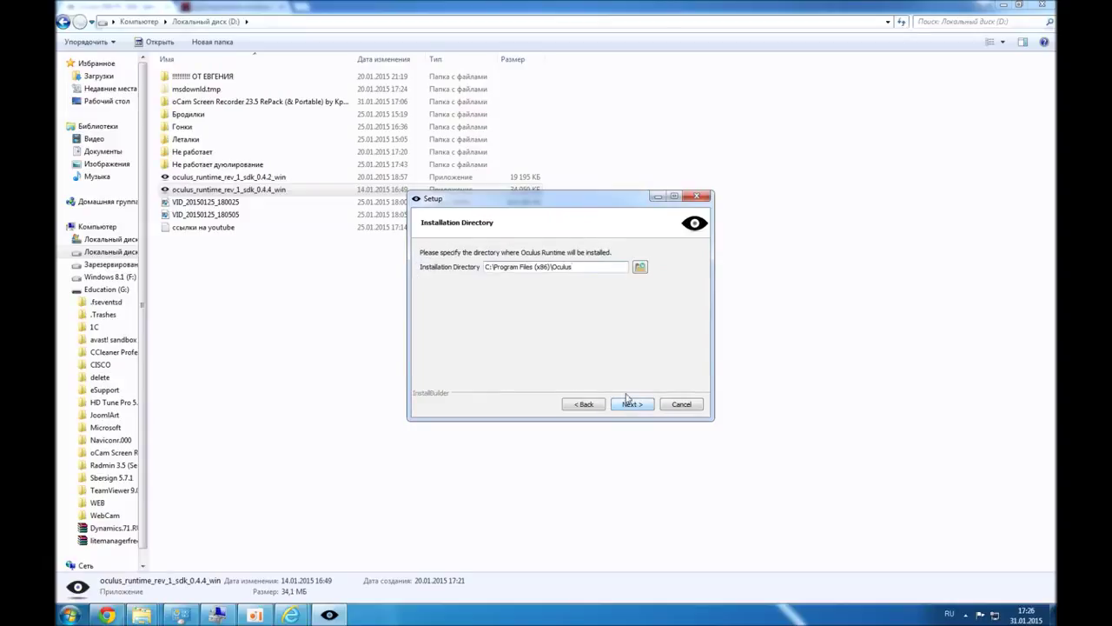
pyautogui.moveTo(582, 270); pyautogui.dragTo(413, 267)
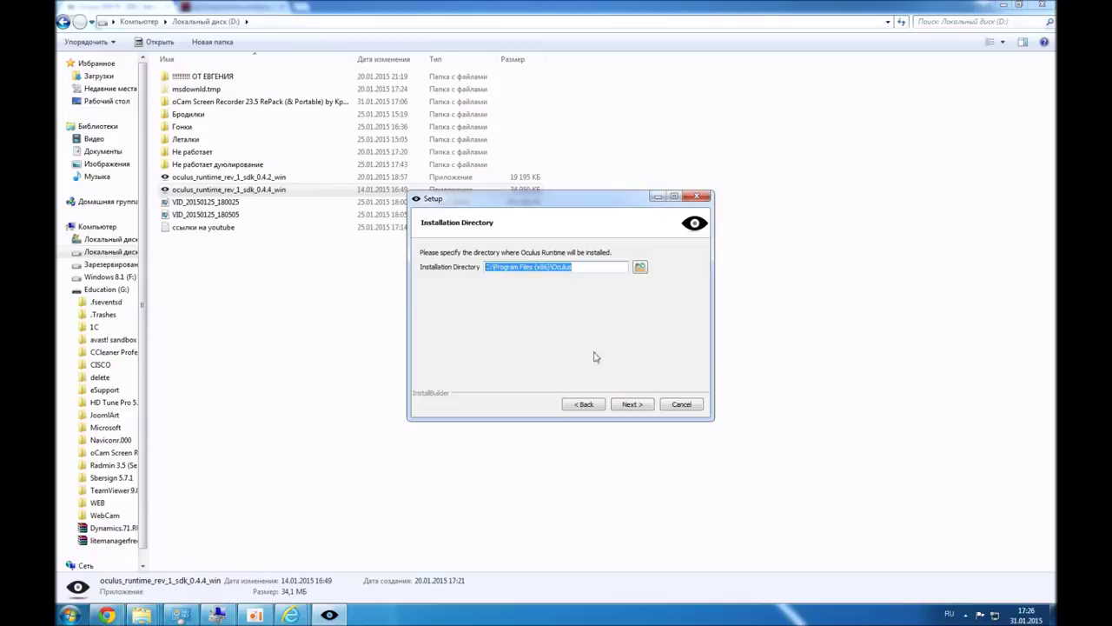
pyautogui.click(631, 405)
pyautogui.click(632, 405)
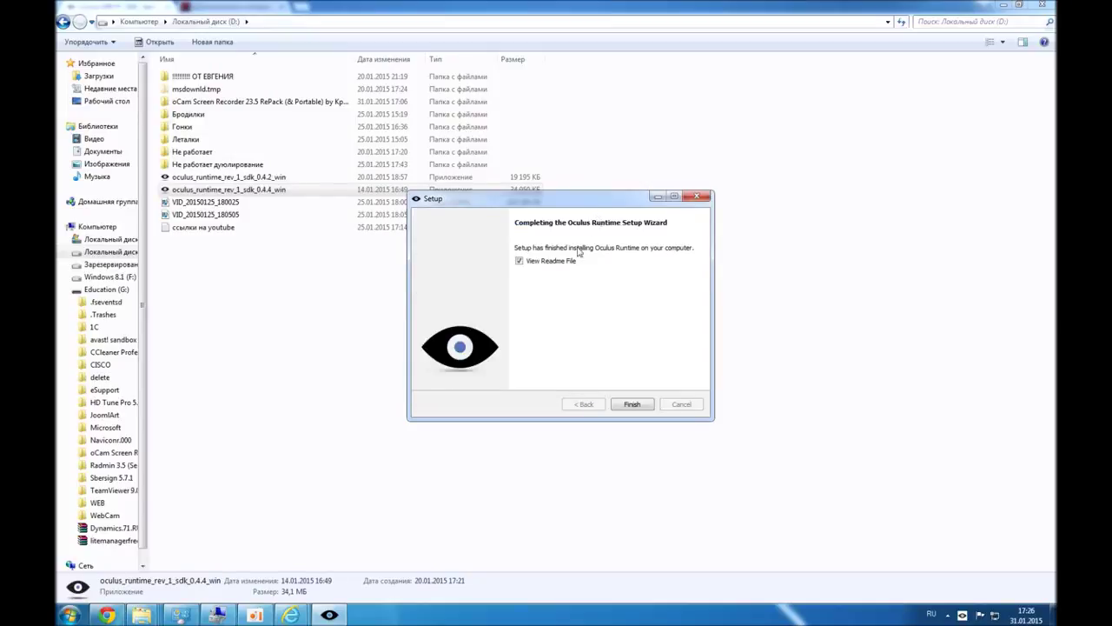
pyautogui.click(522, 261)
pyautogui.click(637, 404)
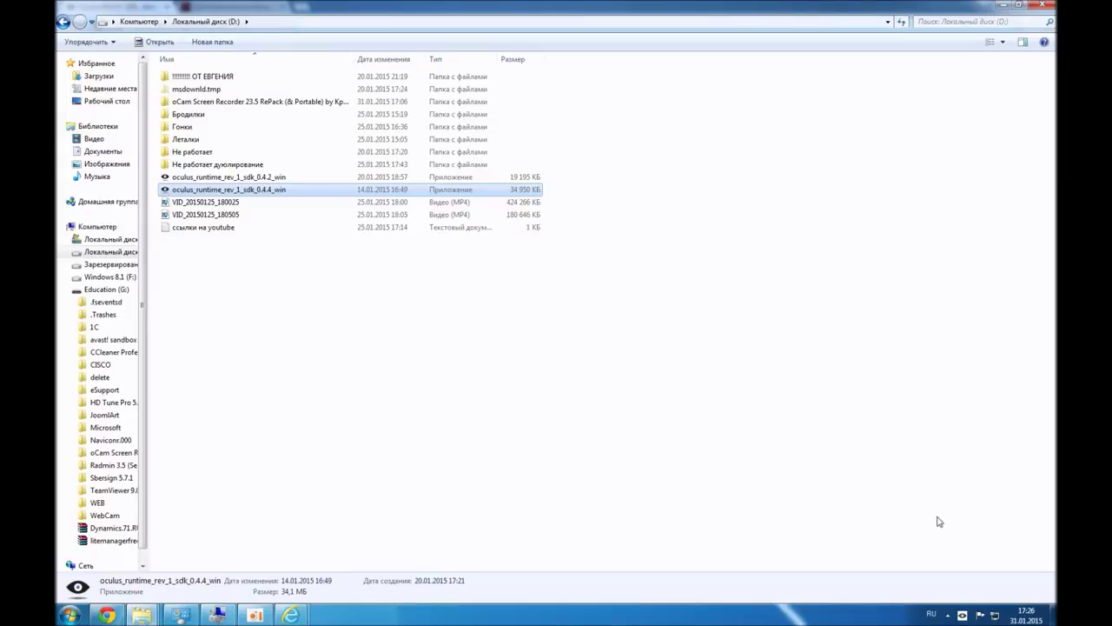
# Open the Oculus Configuration Utility from the Oculus VR entry among the hidden notification items.
pyautogui.click(949, 614)
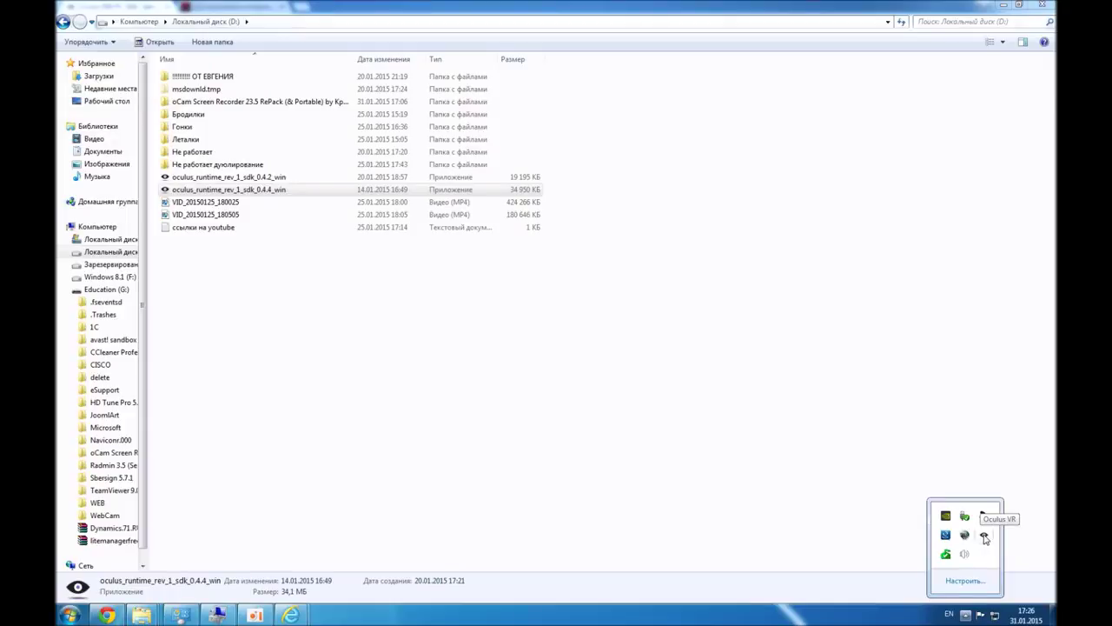
pyautogui.rightClick(984, 536)
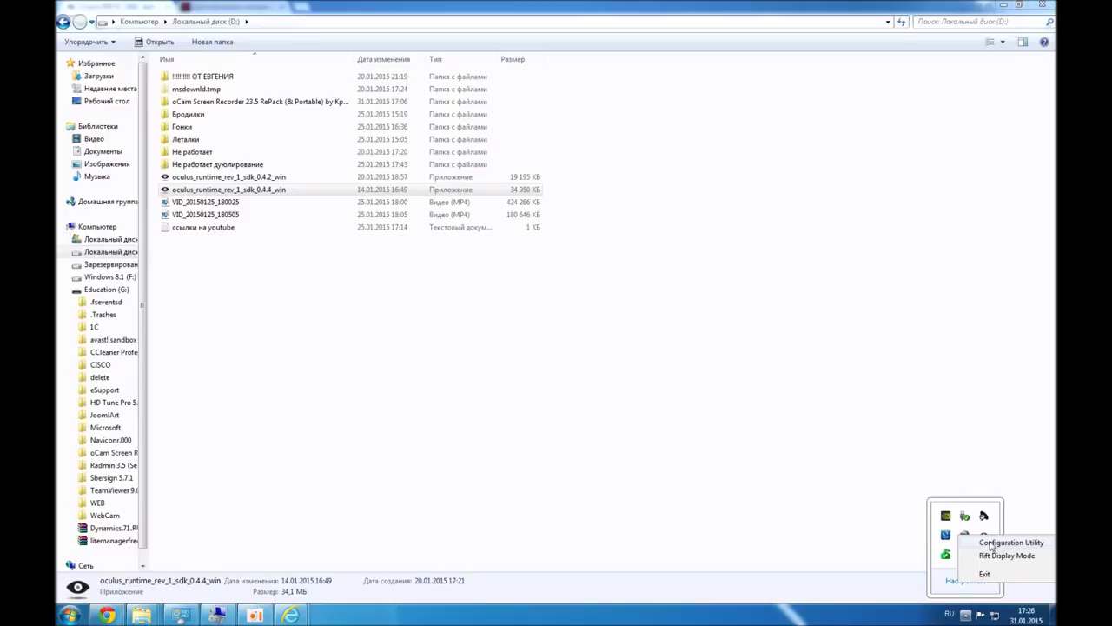
pyautogui.click(992, 542)
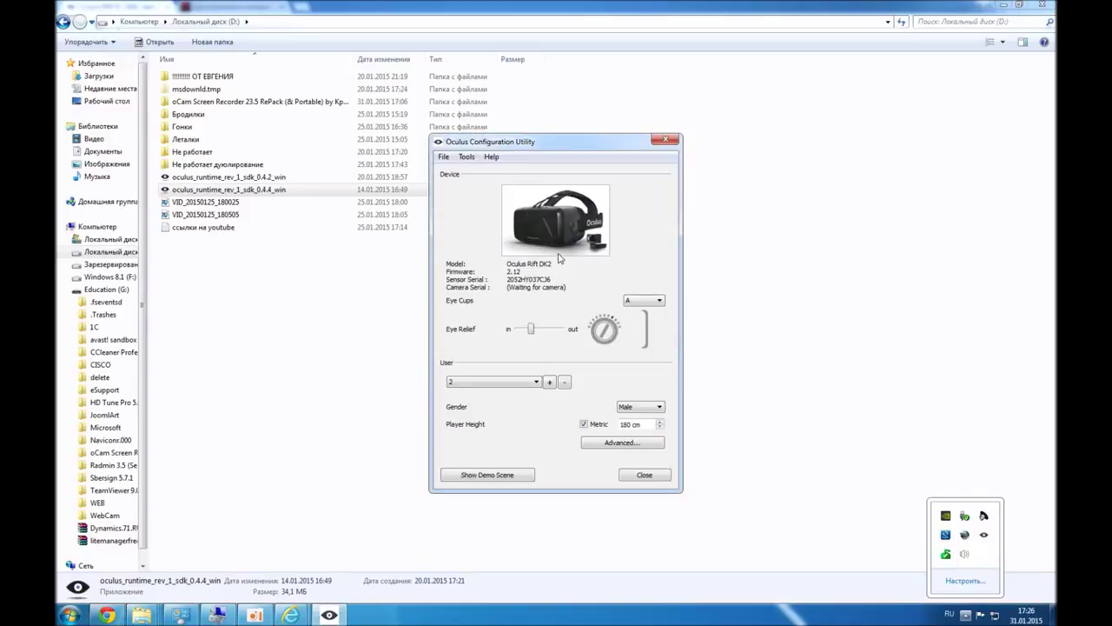
# Permanently remove the user profile 2 and create a new user profile named 12345.
pyautogui.click(564, 382)
pyautogui.click(573, 336)
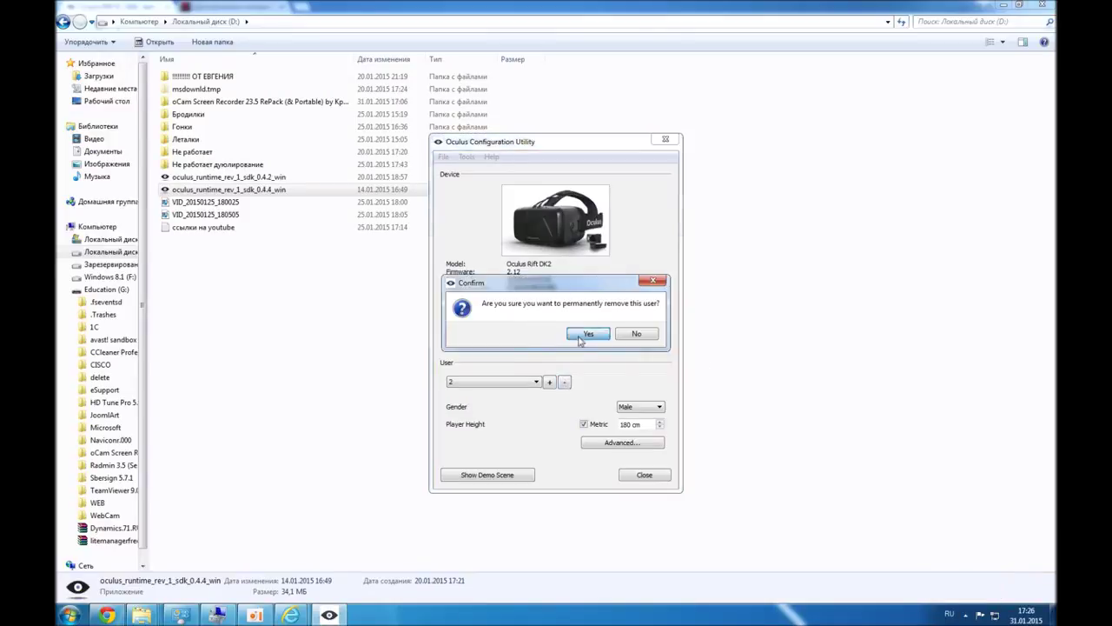
pyautogui.click(549, 383)
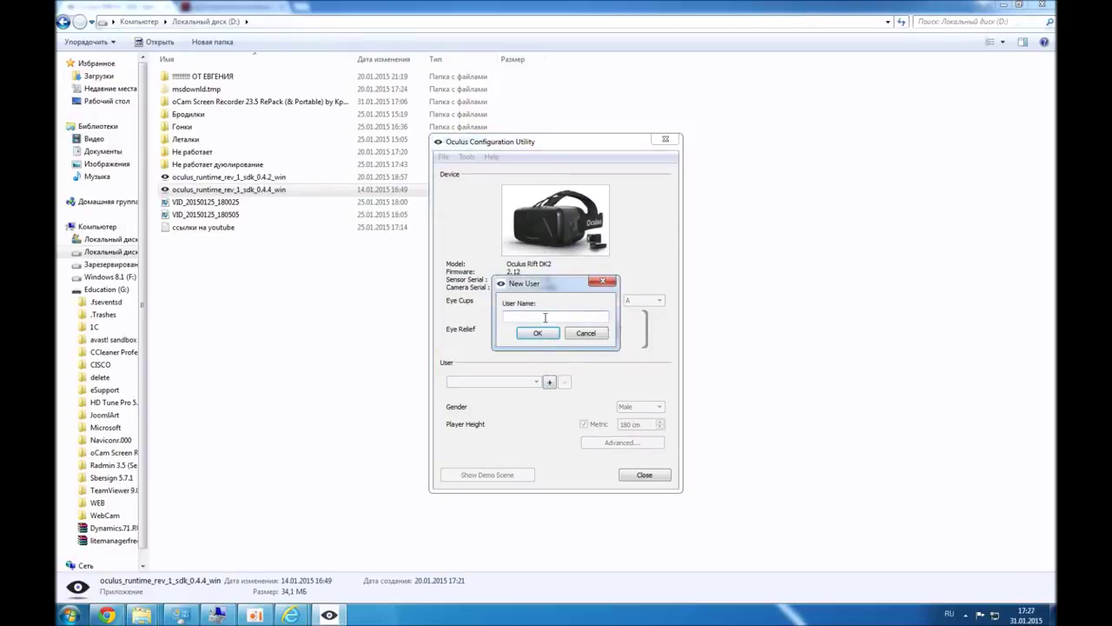
pyautogui.write('12345')
pyautogui.click(538, 334)
# Switch the Metric option off and back on for the new profile and select its player height value.
pyautogui.click(590, 427)
pyautogui.click(590, 426)
pyautogui.moveTo(645, 425); pyautogui.dragTo(610, 428)
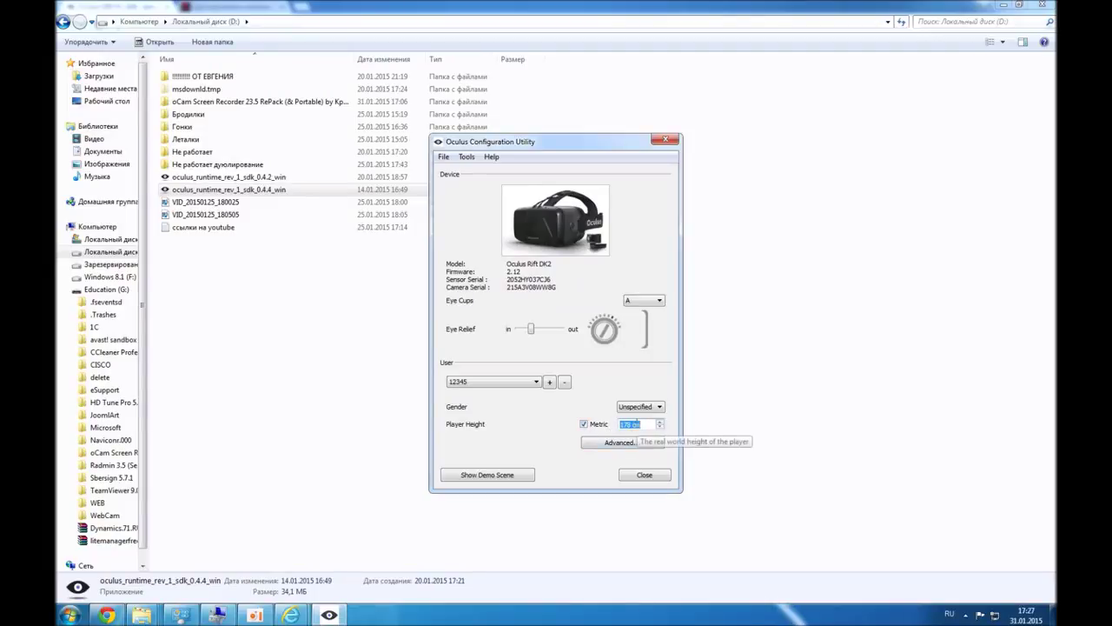
# Try the Extend Desktop to the HMD display mode, return to Direct HMD Access from Apps and close the configuration utility.
pyautogui.click(467, 157)
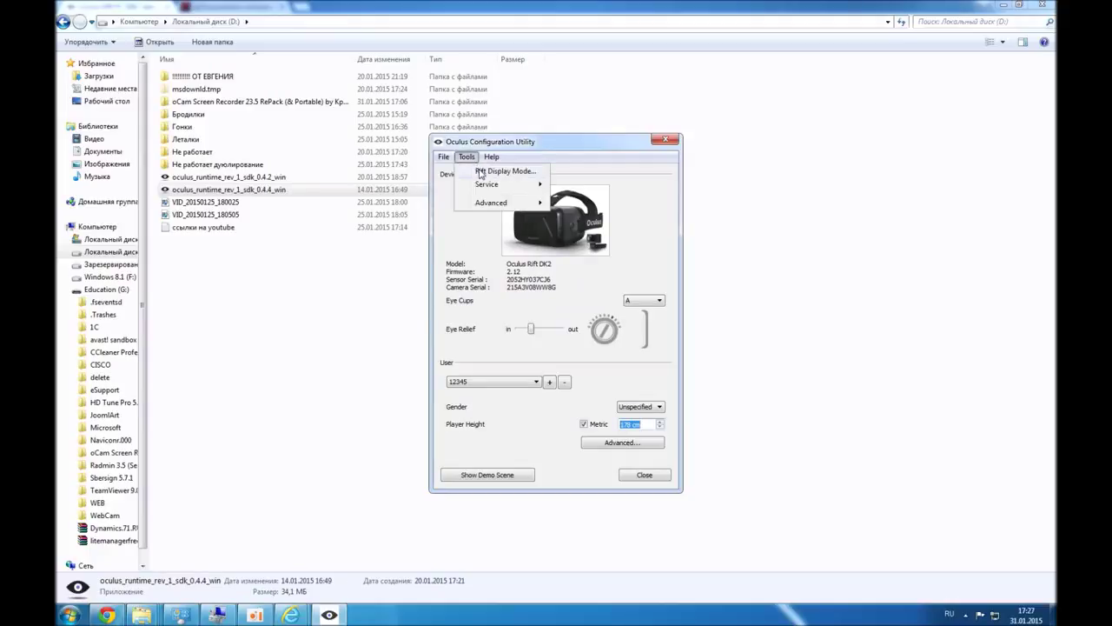
pyautogui.click(479, 171)
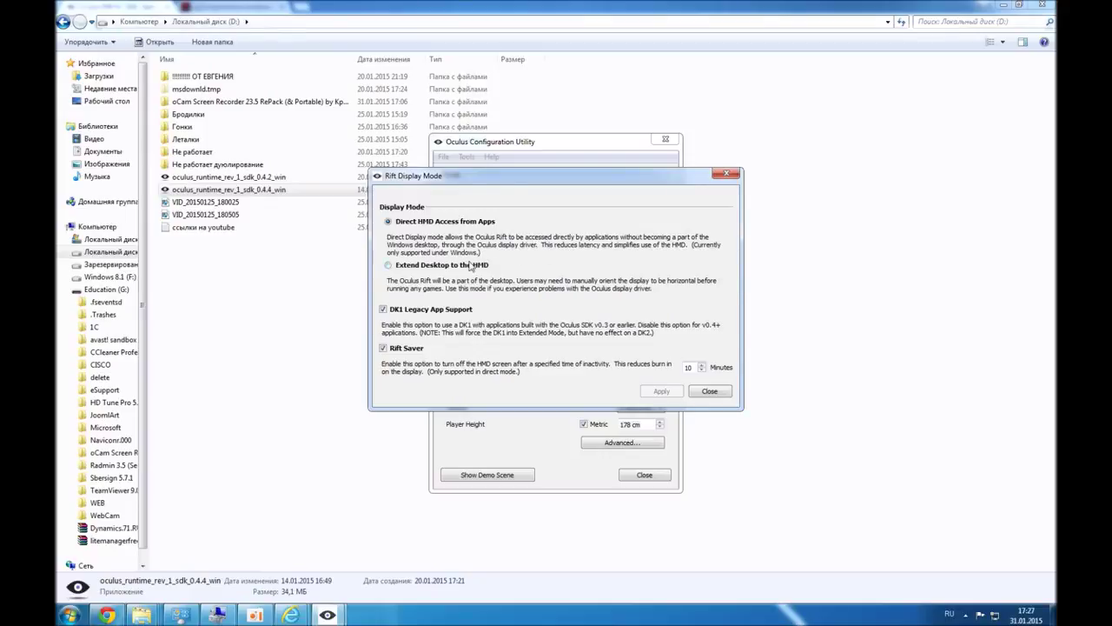
pyautogui.click(466, 268)
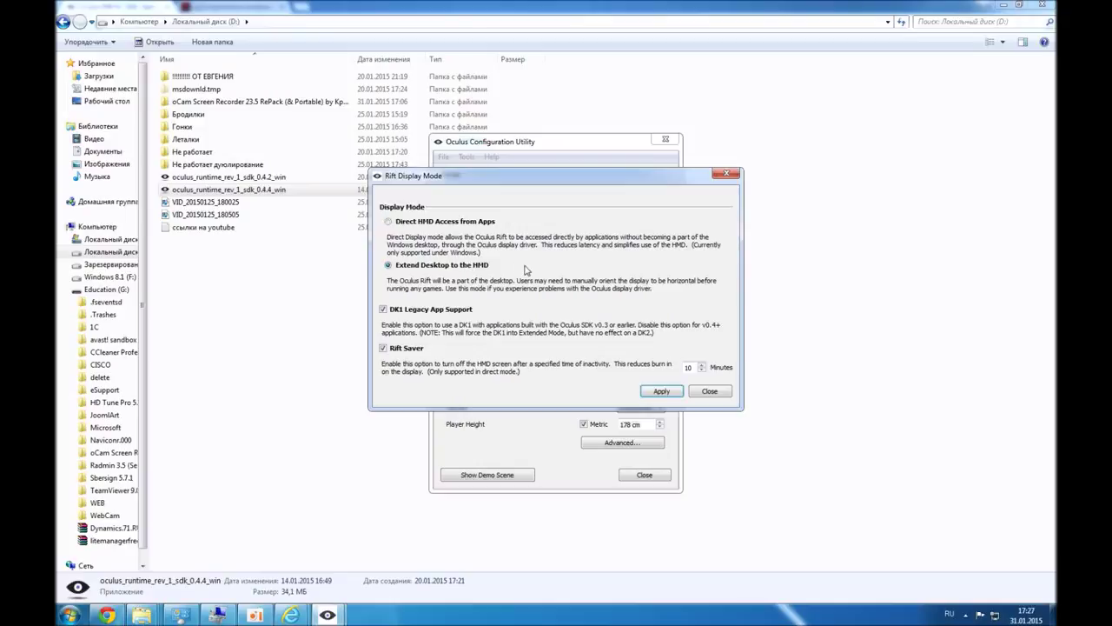
pyautogui.click(484, 224)
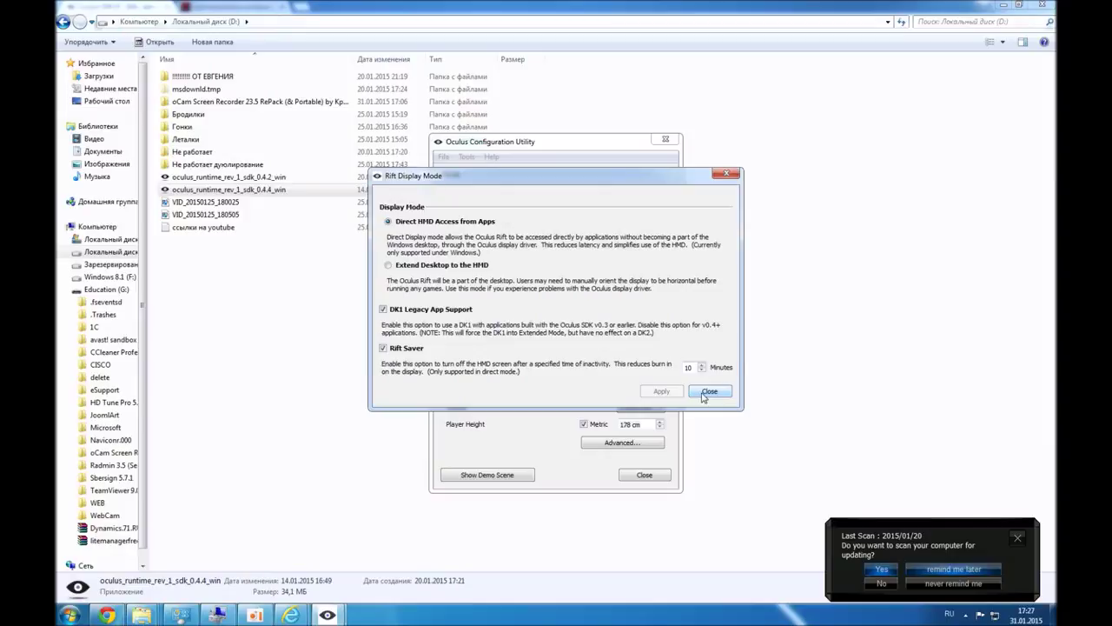
pyautogui.click(705, 393)
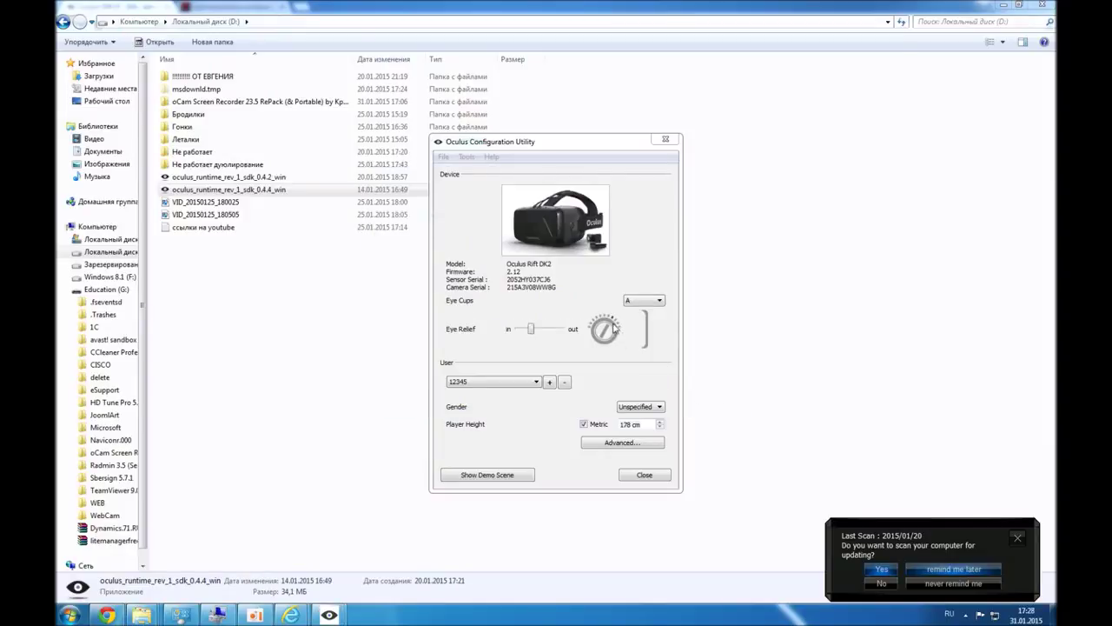
pyautogui.click(647, 475)
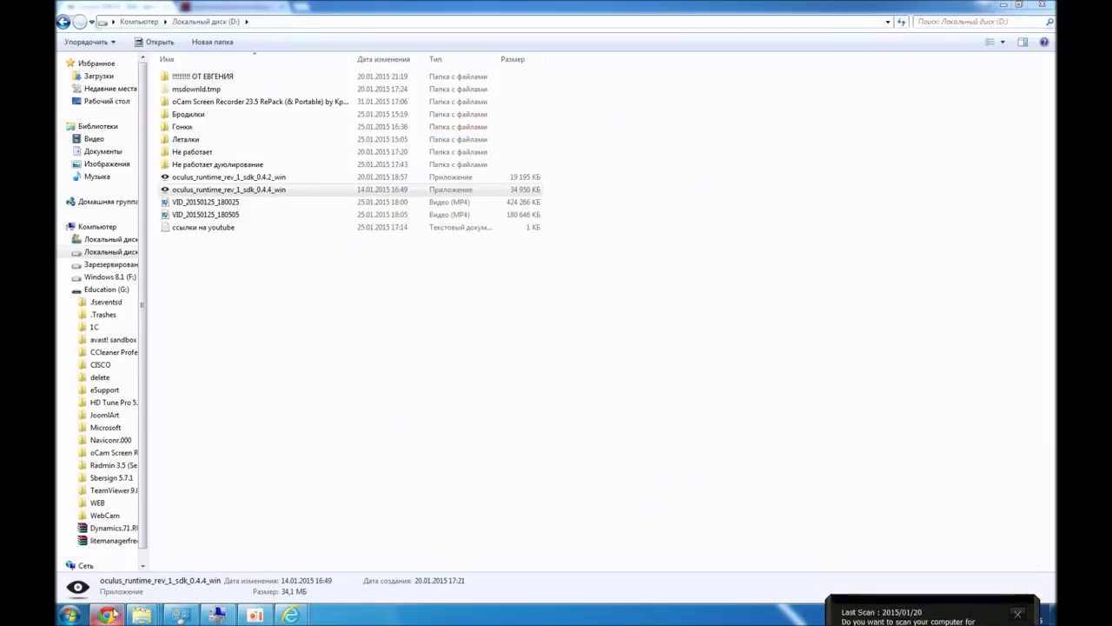
# Switch to Chrome, open the Oculus Share site and browse its DK2 Compatible apps.
pyautogui.click(106, 615)
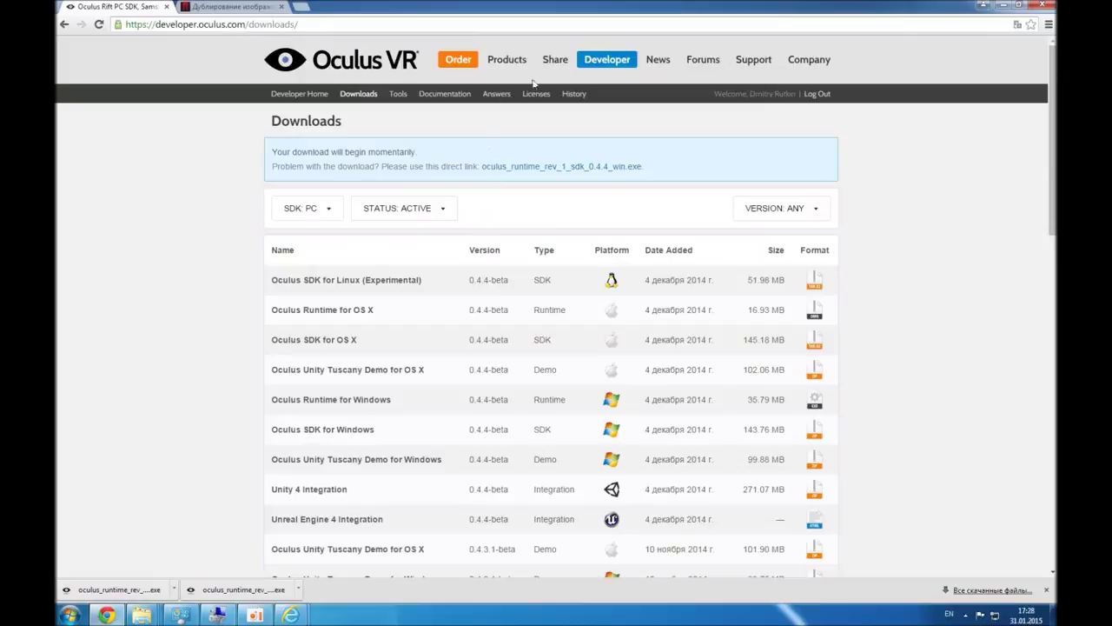
pyautogui.click(561, 66)
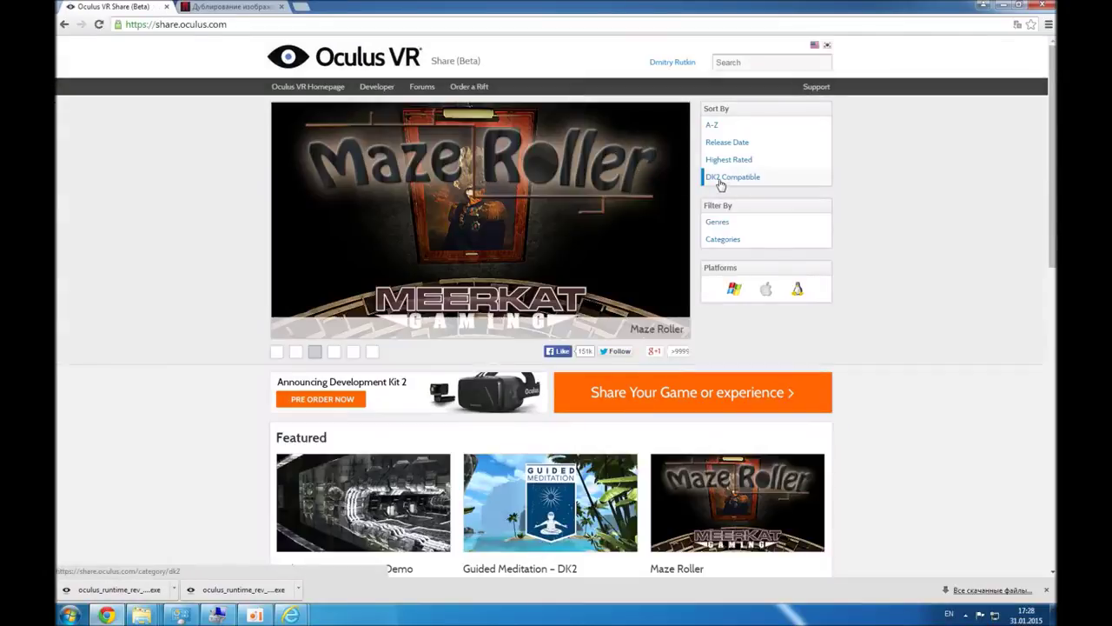
pyautogui.click(719, 178)
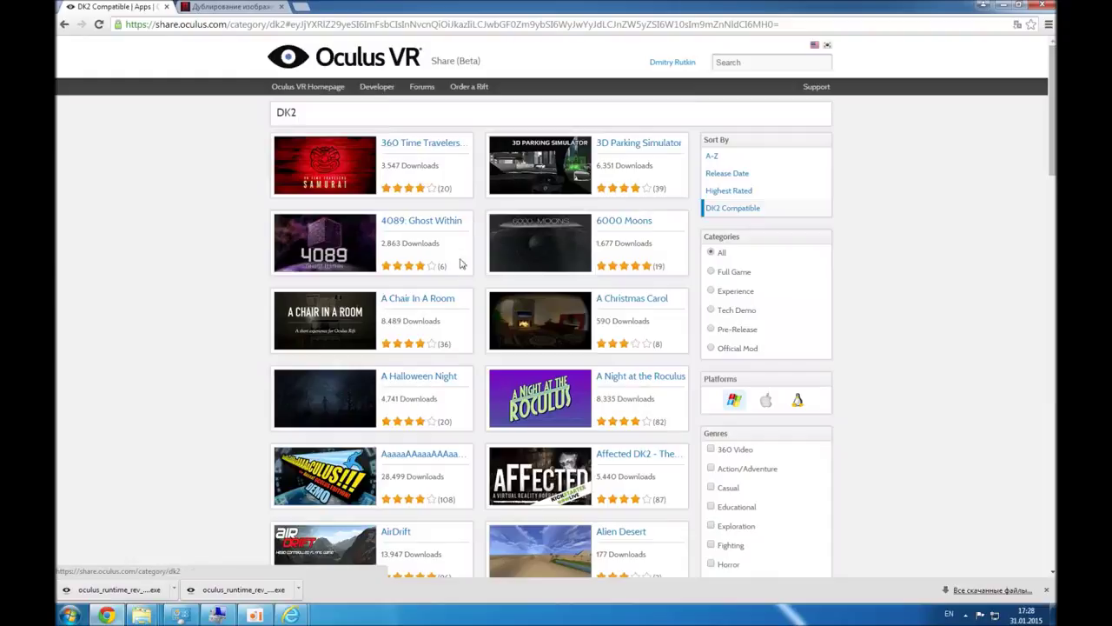
pyautogui.scroll(-4, 475, 278)
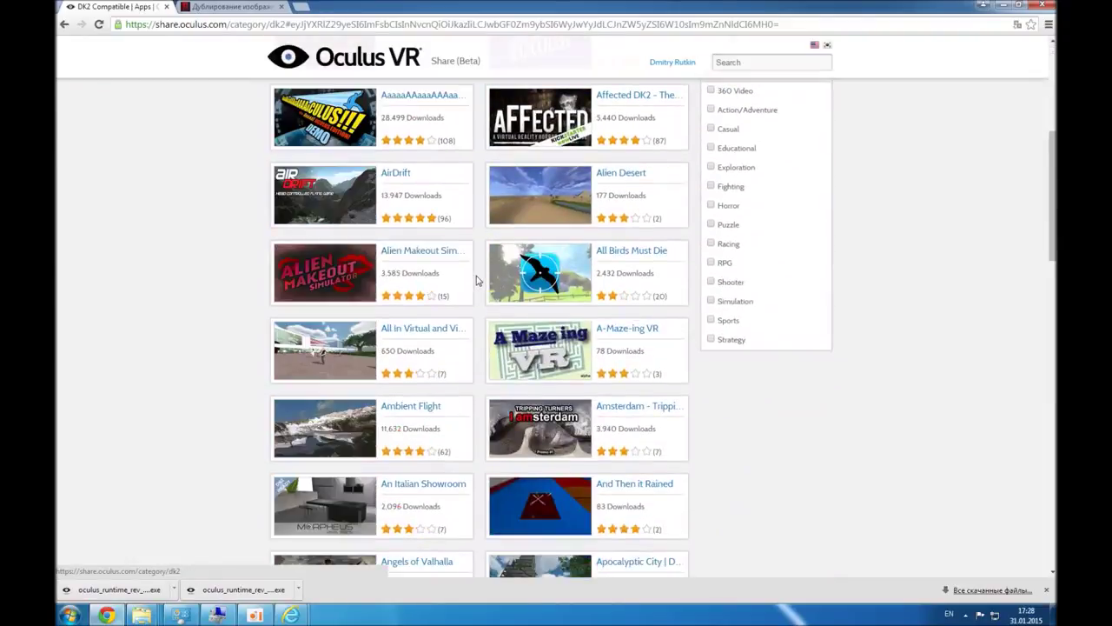
pyautogui.scroll(-1, 477, 279)
pyautogui.scroll(5, 477, 279)
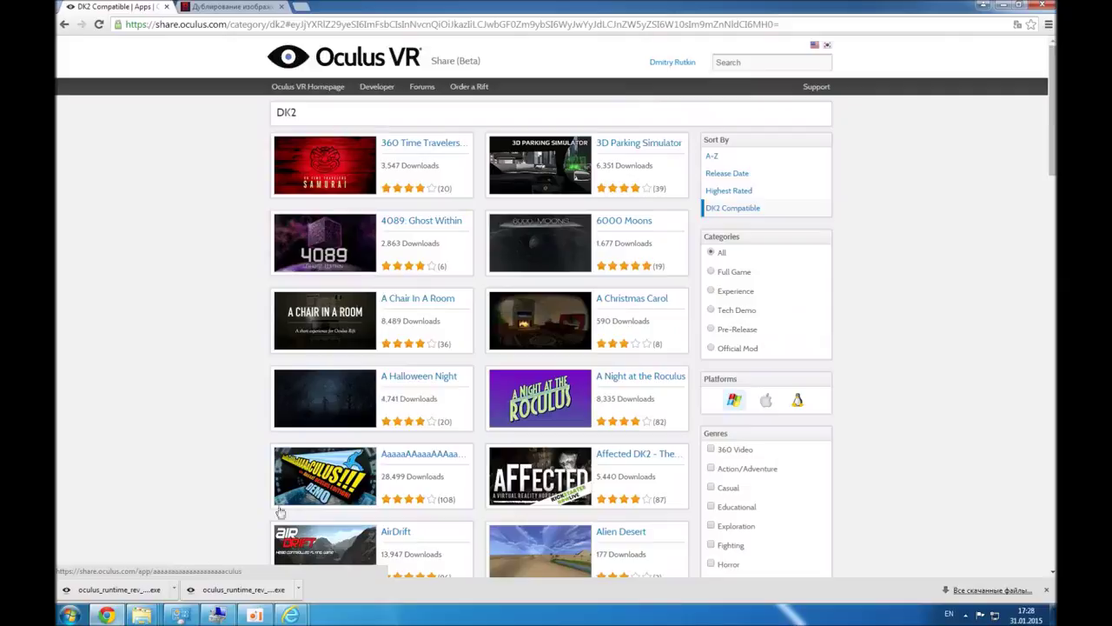
# Switch to the drive D: window in Explorer, open the UE4Rollercoaster folder inside 1 UE4_Rollercoaster and select the Run UE4Rollercoaster shortcut.
pyautogui.moveTo(141, 618)
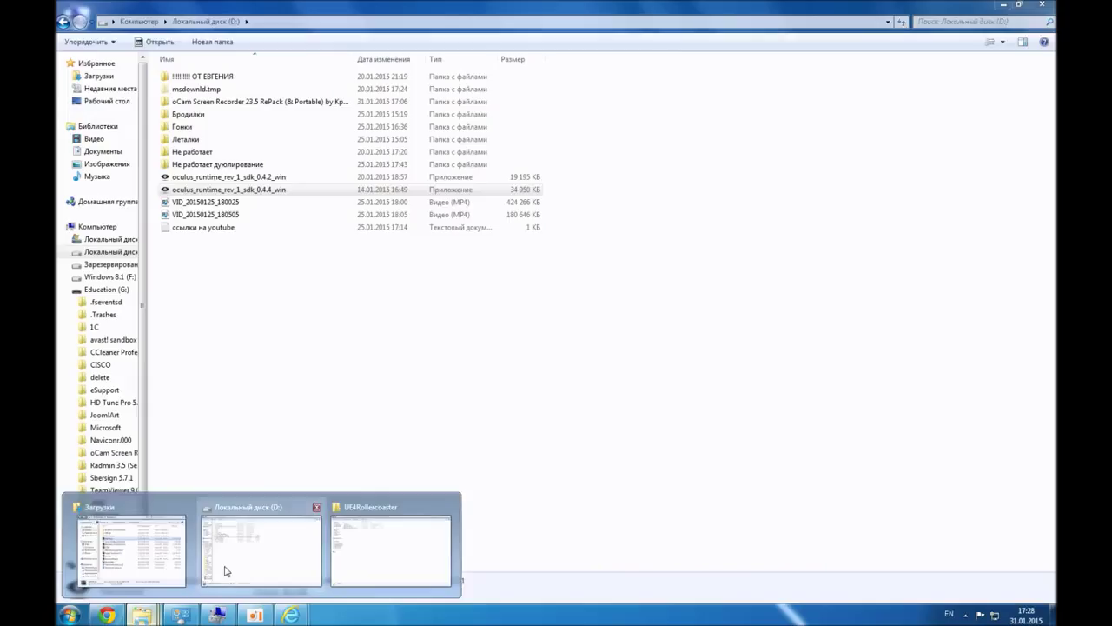
pyautogui.click(223, 565)
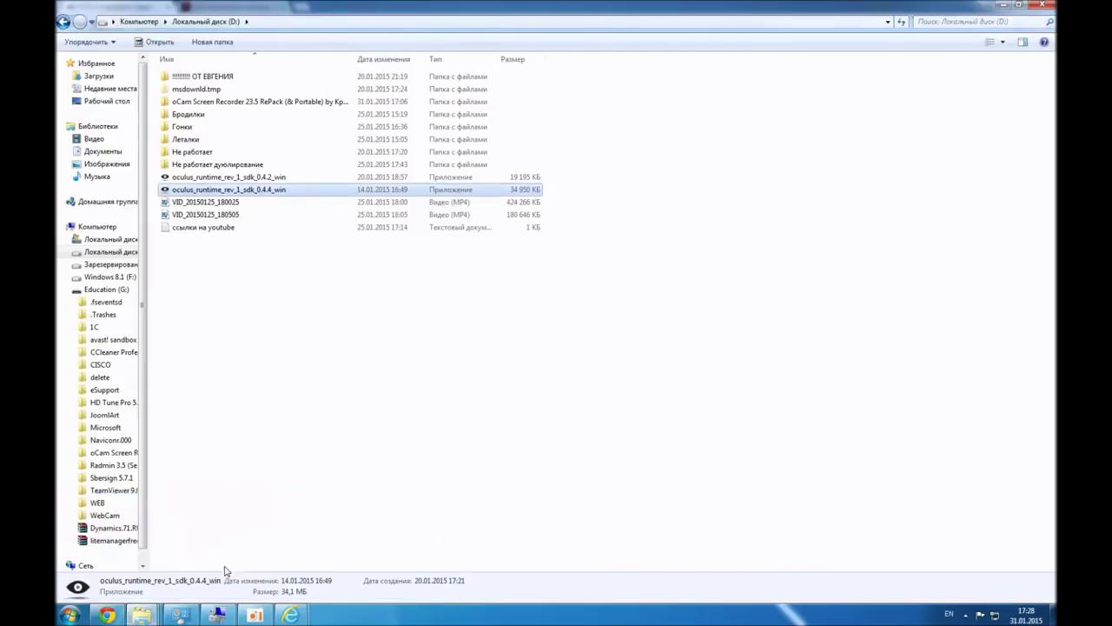
pyautogui.doubleClick(227, 77)
pyautogui.doubleClick(228, 79)
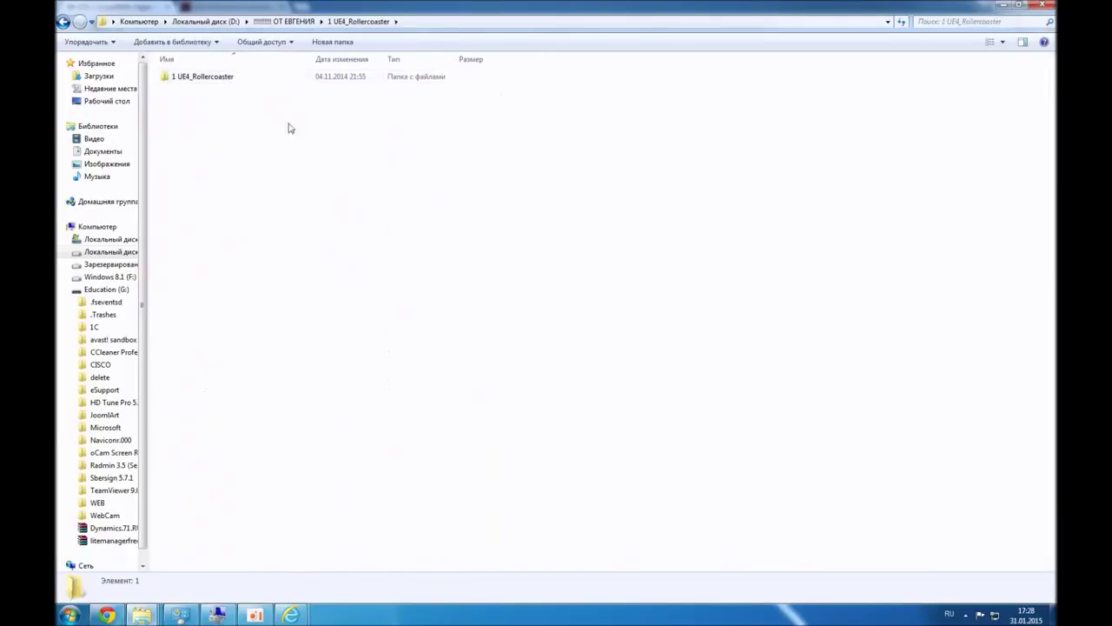
pyautogui.doubleClick(250, 79)
pyautogui.doubleClick(250, 81)
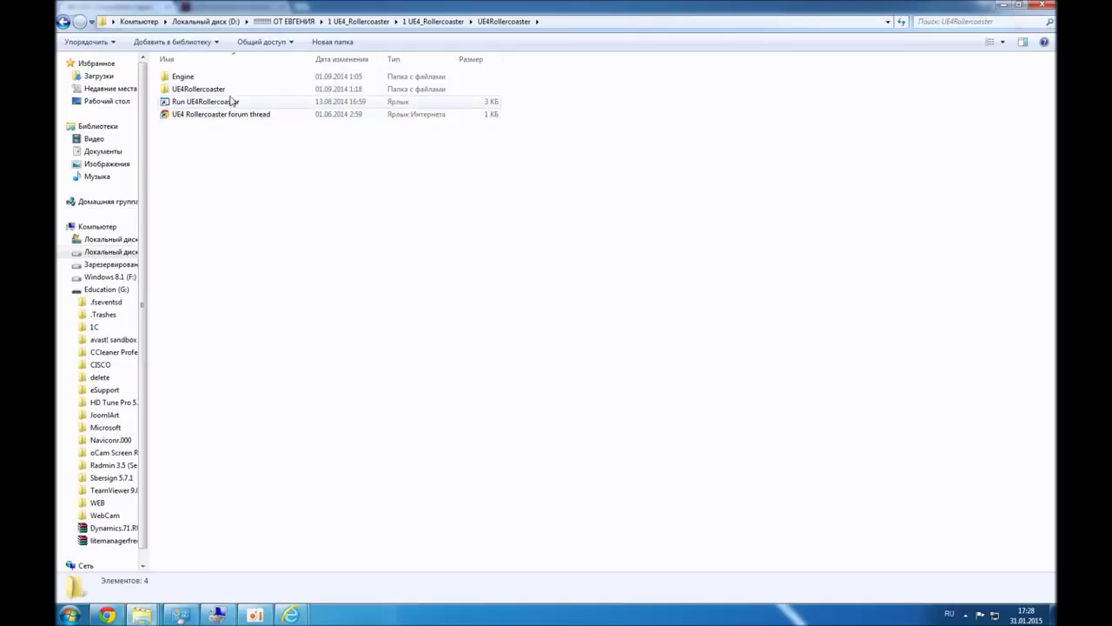
pyautogui.click(235, 102)
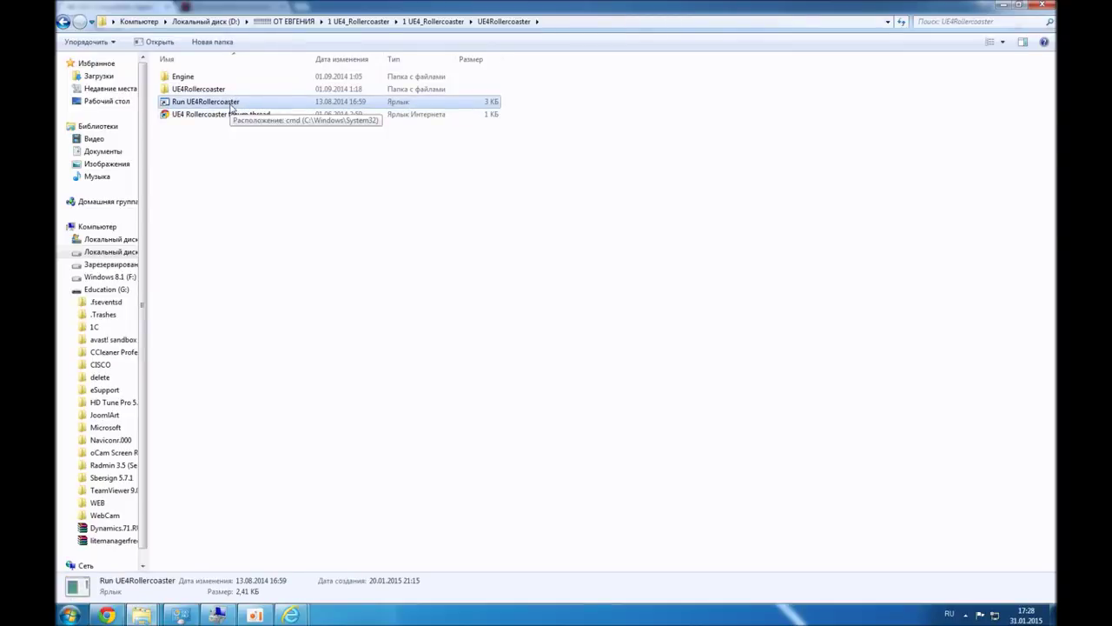
# Arrange the two UE4Rollercoaster folder windows side by side, with the Run UE4Rollercoaster selection in the right half.
pyautogui.press('super+Right')
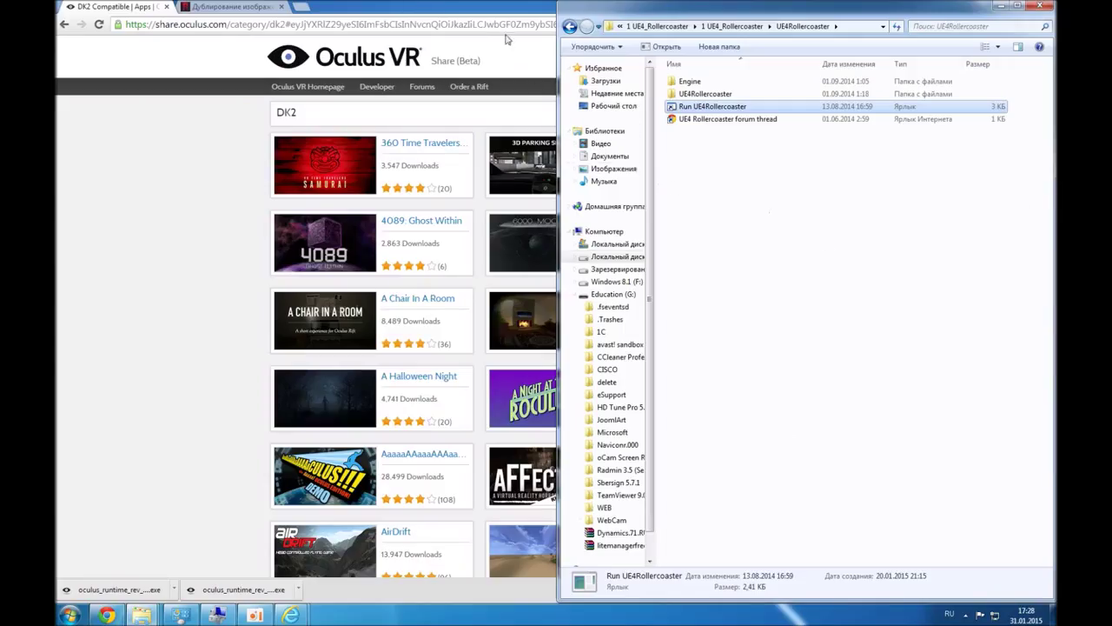
pyautogui.click(142, 616)
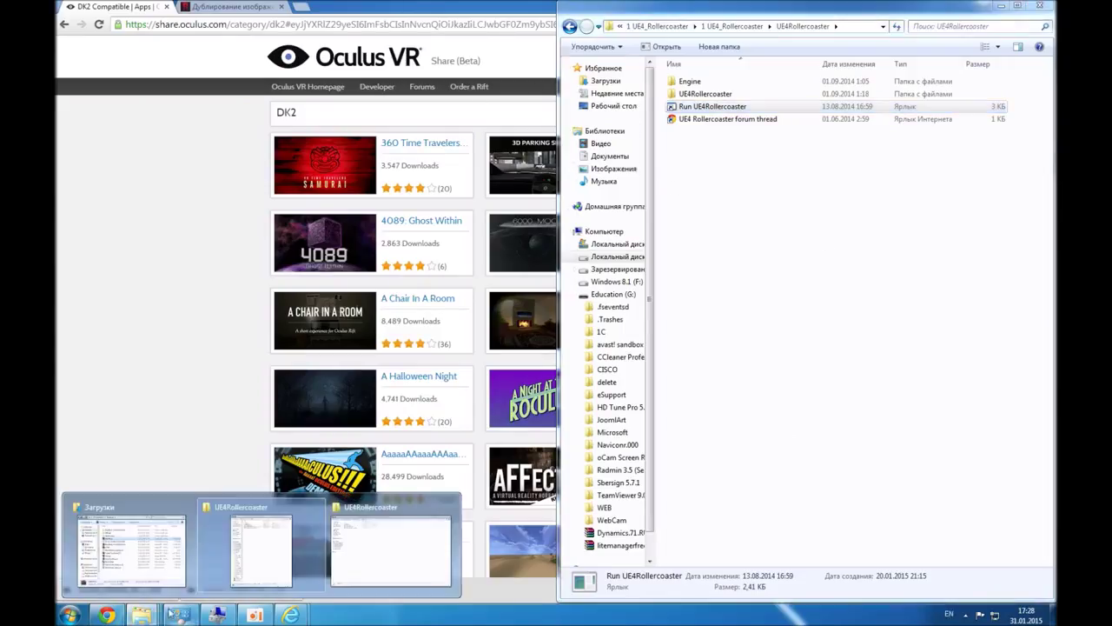
pyautogui.click(383, 549)
pyautogui.press('super+Left')
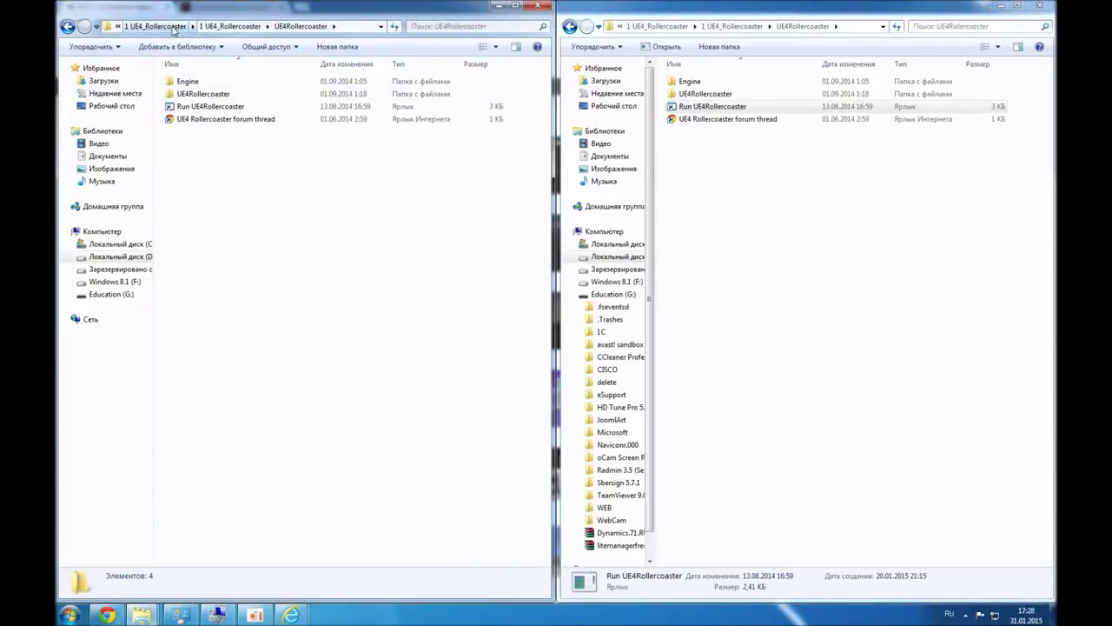
# In the left folder window, go up to the games folder and open the inner 2 Helix_SDK_0-4-2 folder.
pyautogui.click(173, 30)
pyautogui.hotkey('alt', 'Up')
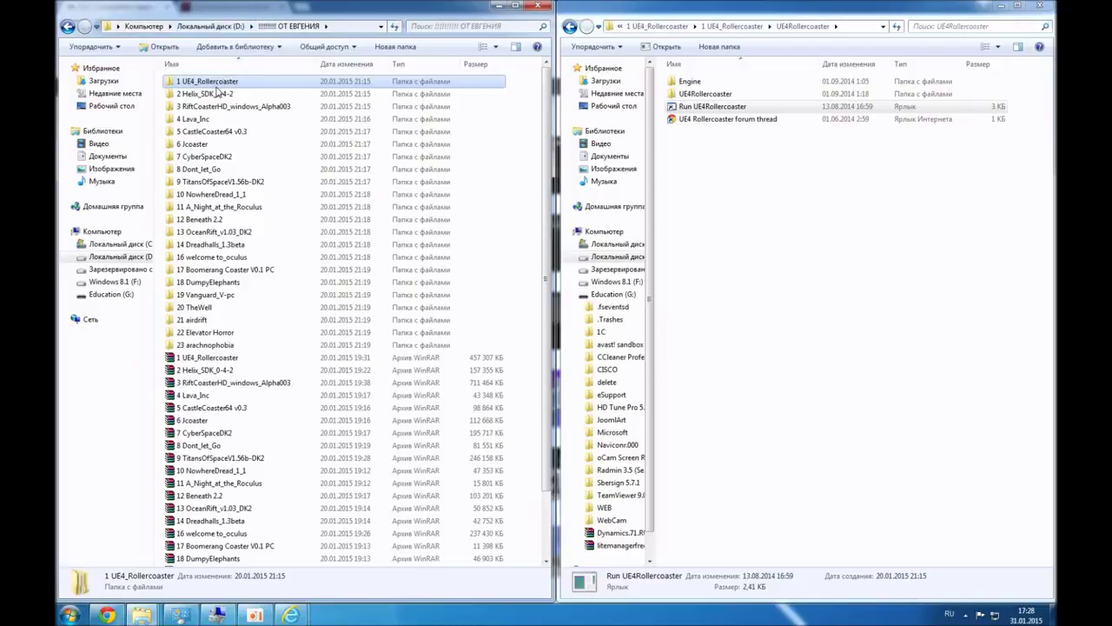
pyautogui.doubleClick(216, 93)
pyautogui.doubleClick(218, 82)
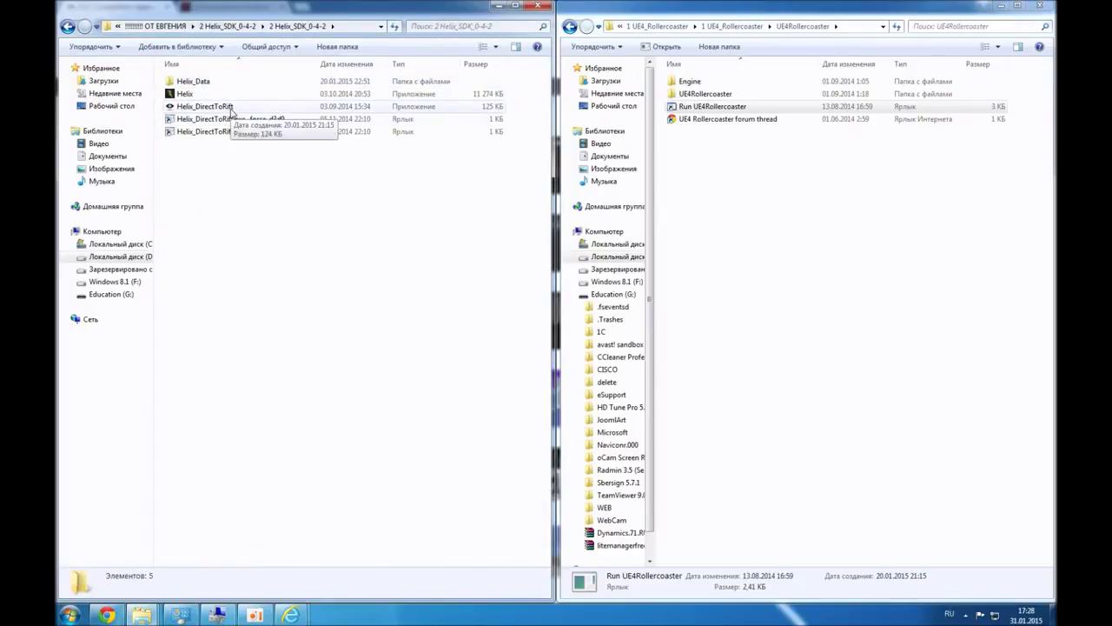
# Create a shortcut to the Helix_DirectToRift application in the same folder.
pyautogui.click(232, 108)
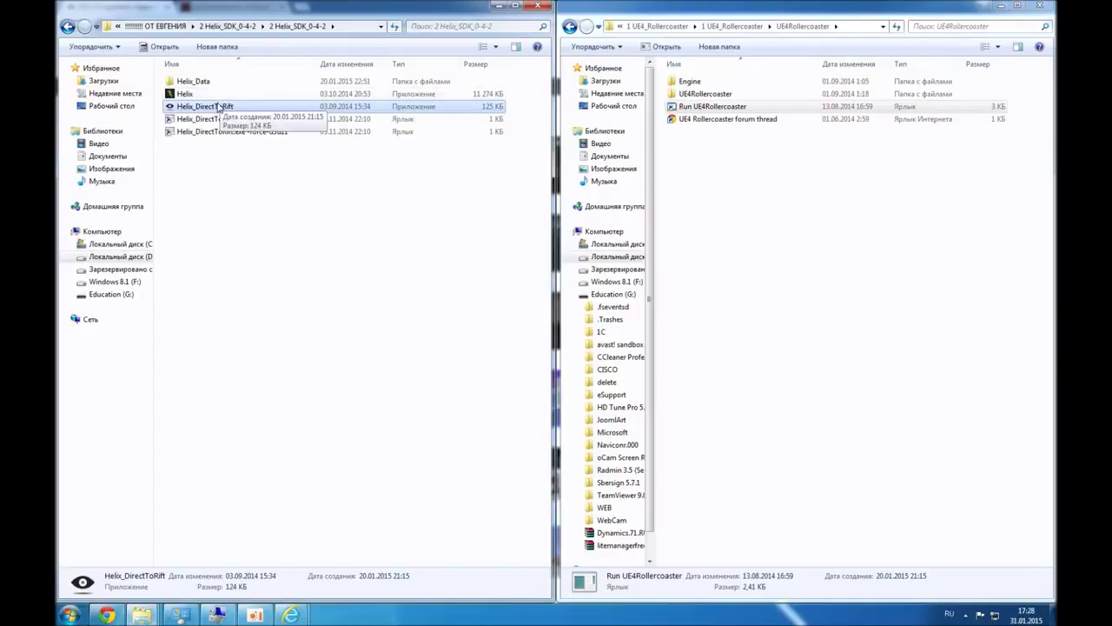
pyautogui.rightClick(215, 113)
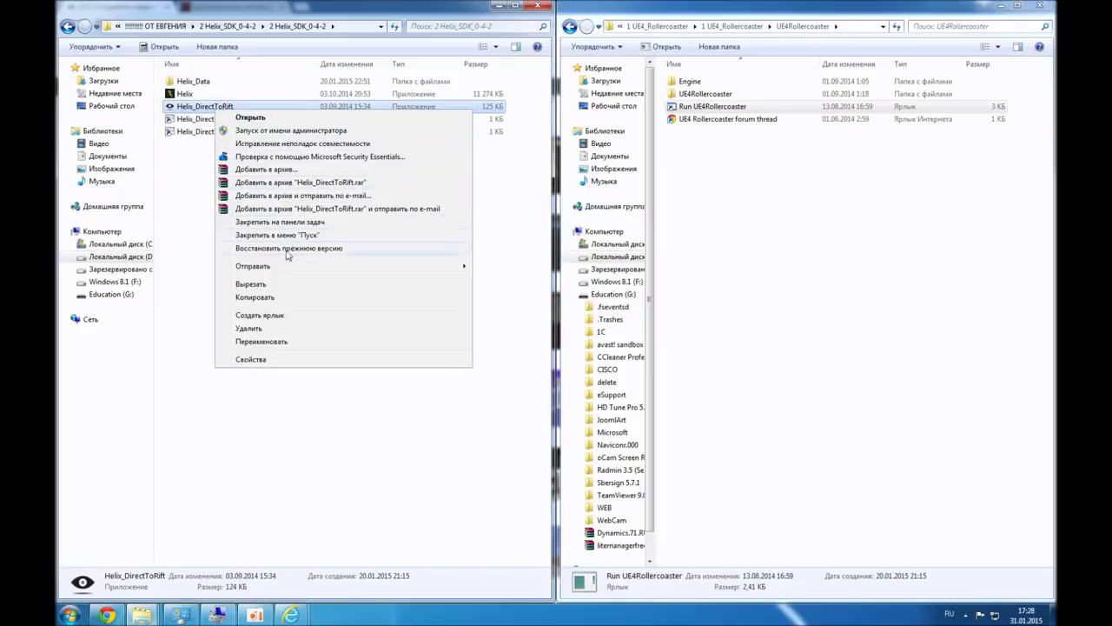
pyautogui.click(280, 315)
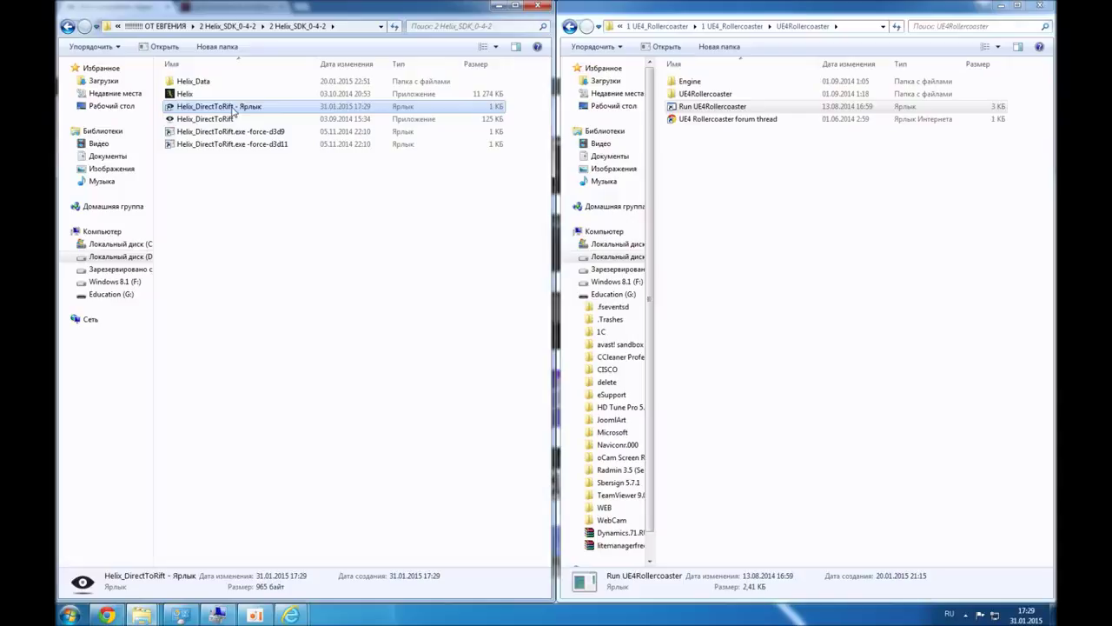
# Open the properties of the new Helix_DirectToRift shortcut and look through its target path to the end.
pyautogui.rightClick(232, 108)
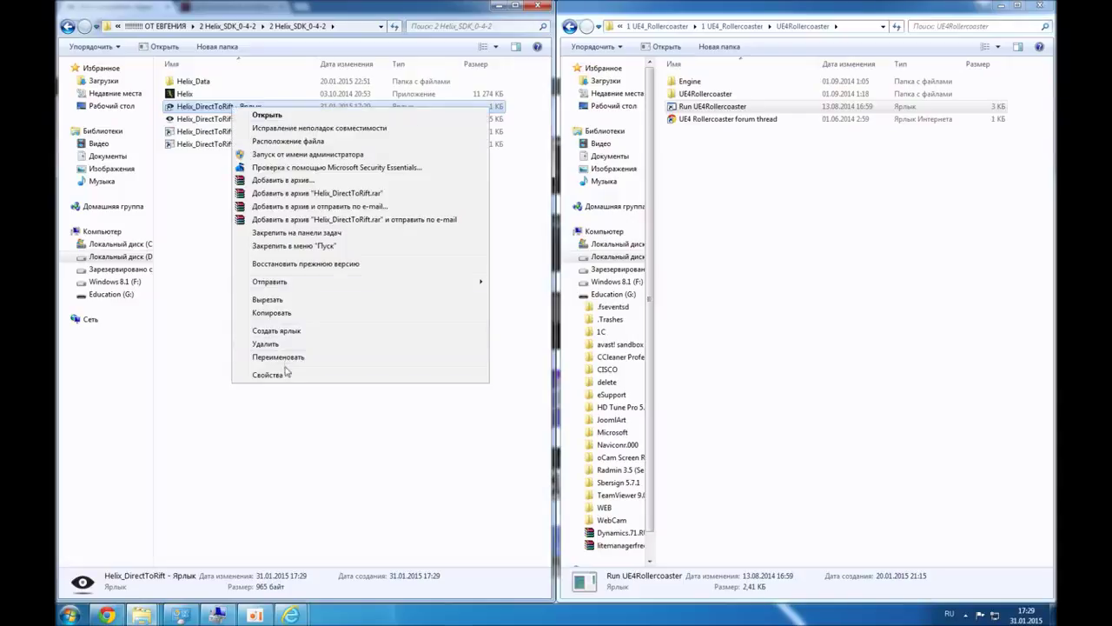
pyautogui.click(287, 372)
pyautogui.moveTo(341, 120); pyautogui.dragTo(295, 233)
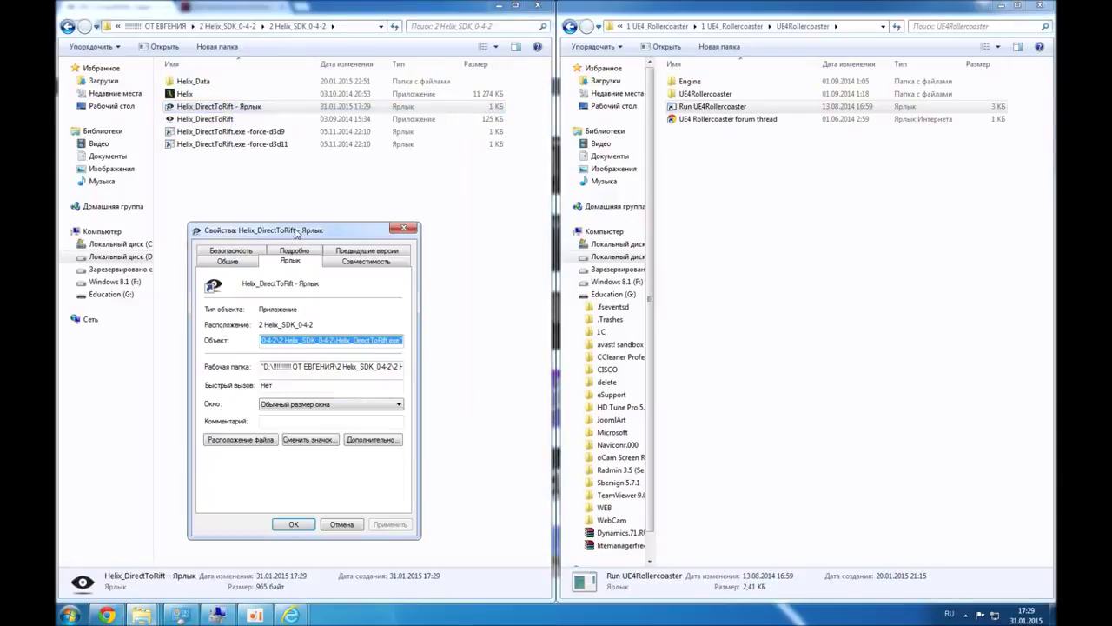
pyautogui.click(302, 341)
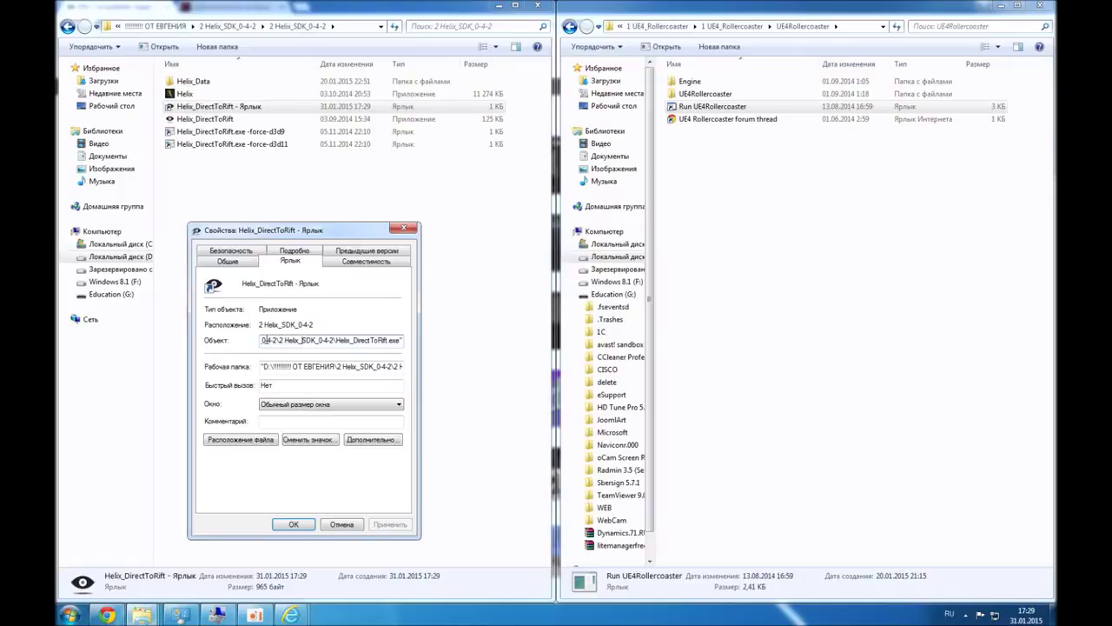
pyautogui.click(281, 341)
pyautogui.moveTo(285, 341); pyautogui.dragTo(415, 342)
# Append the launch parameter -force-d3d9 after the closing quote of the shortcut's target path.
pyautogui.click(403, 340)
pyautogui.write('"')
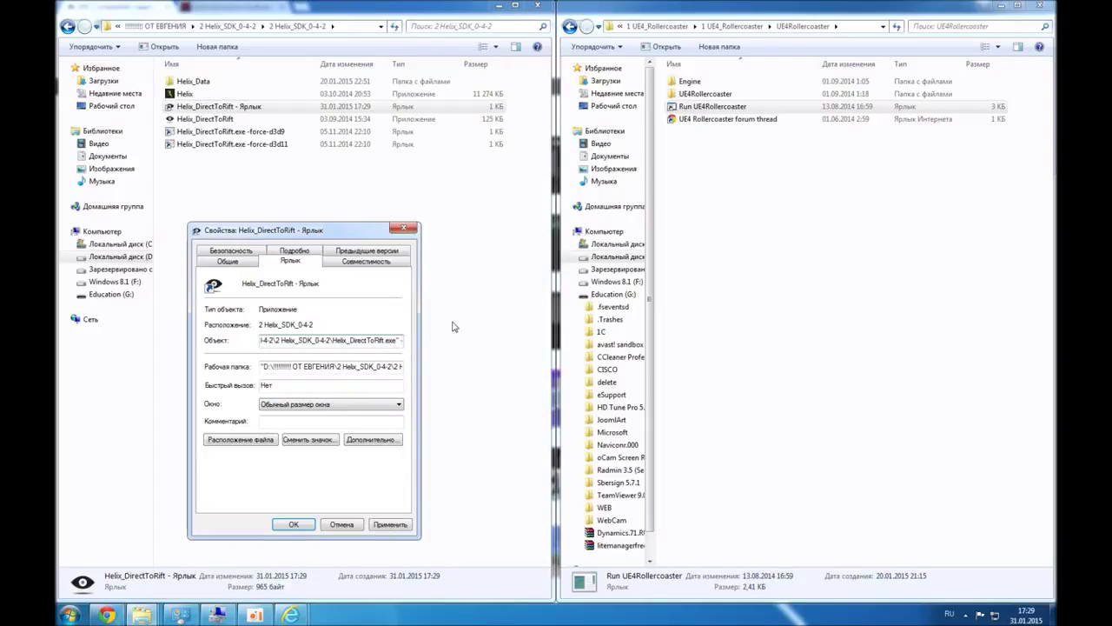
pyautogui.write(' -ацксу')
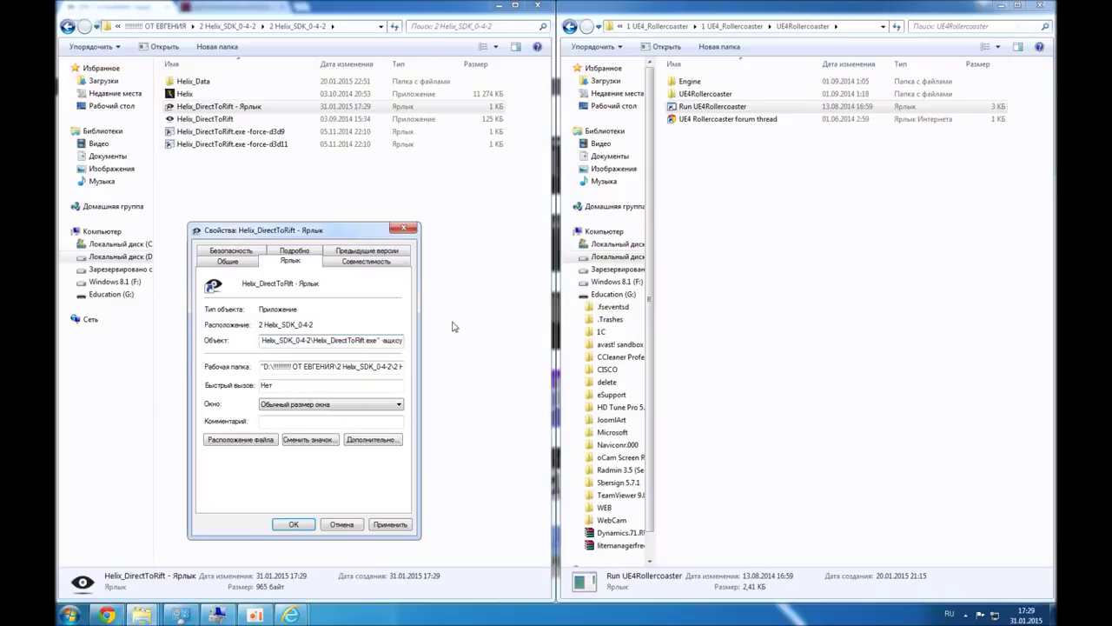
pyautogui.write('-')
pyautogui.press('BackSpace')
pyautogui.press('BackSpace')
pyautogui.press('BackSpace')
pyautogui.press('BackSpace')
pyautogui.press('BackSpace')
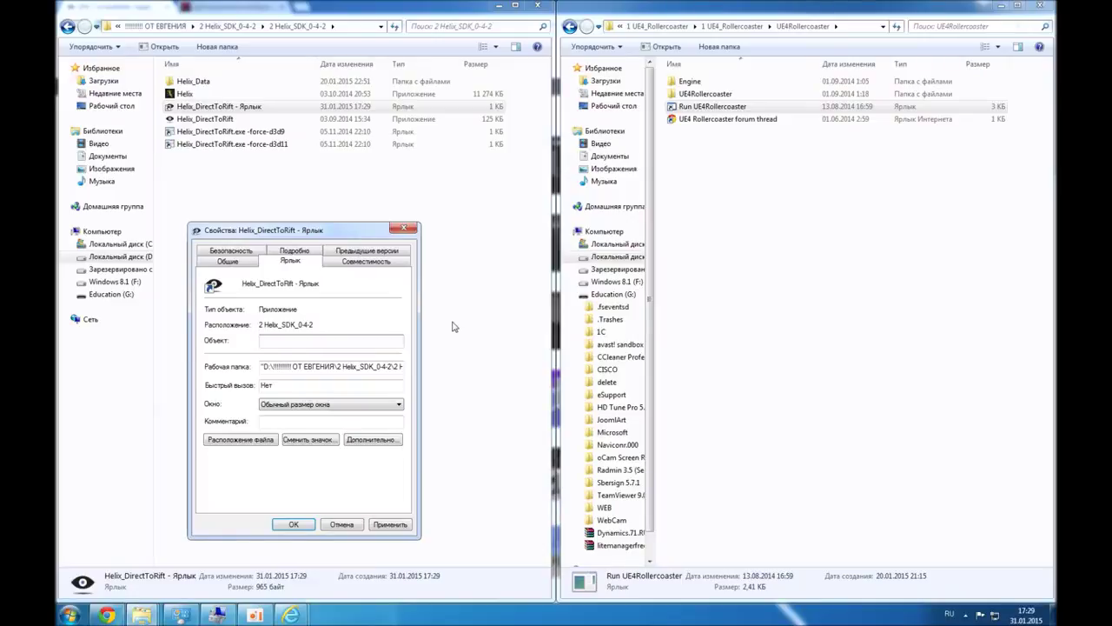
pyautogui.hotkey('alt', 'shift')
pyautogui.write('for')
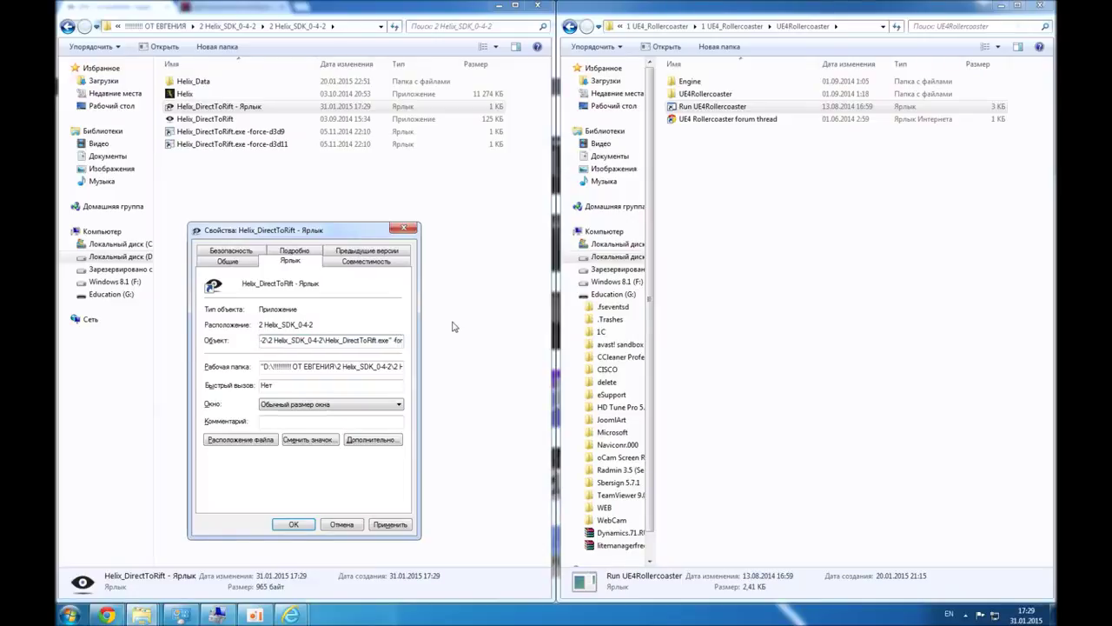
pyautogui.write('ce-d3d9')
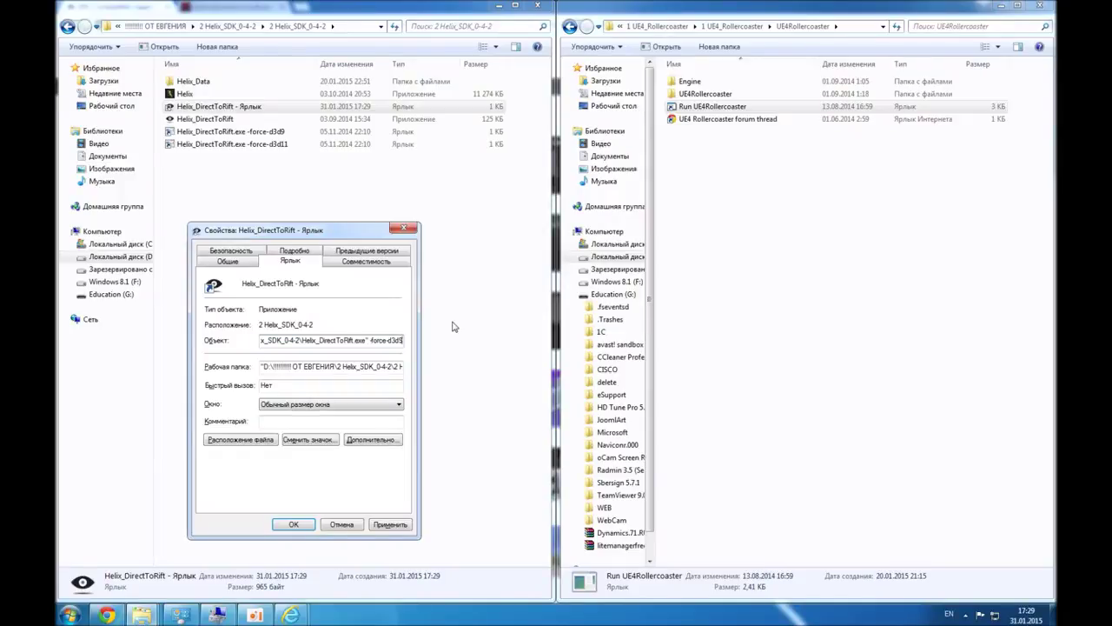
# Change the launch parameter to -force-d3d11 and discard the shortcut's property changes.
pyautogui.press('BackSpace')
pyautogui.write('11')
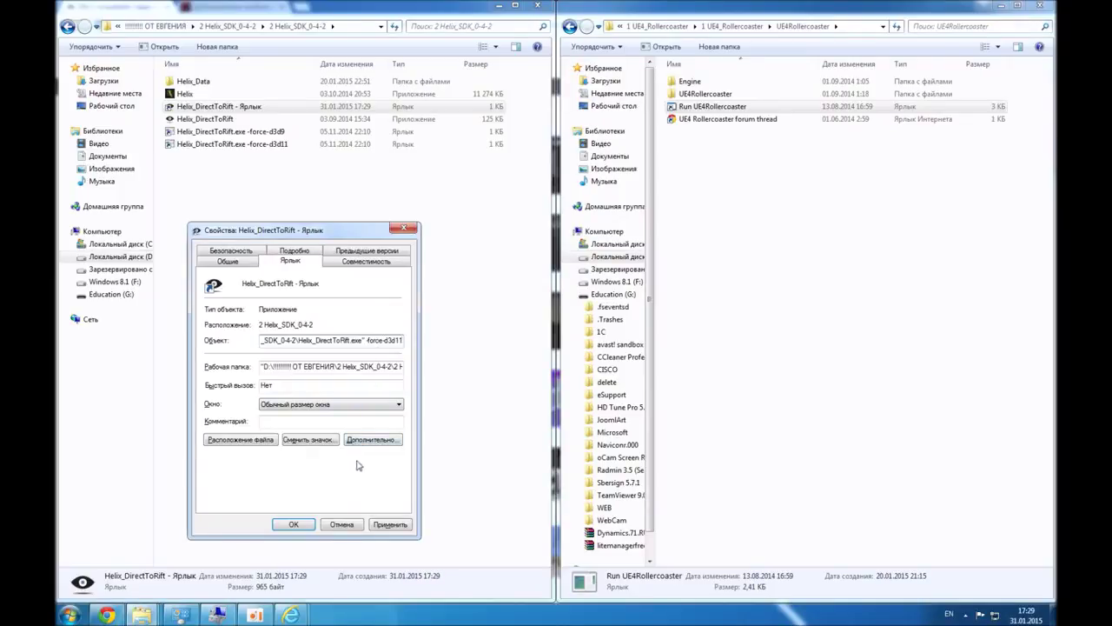
pyautogui.click(338, 524)
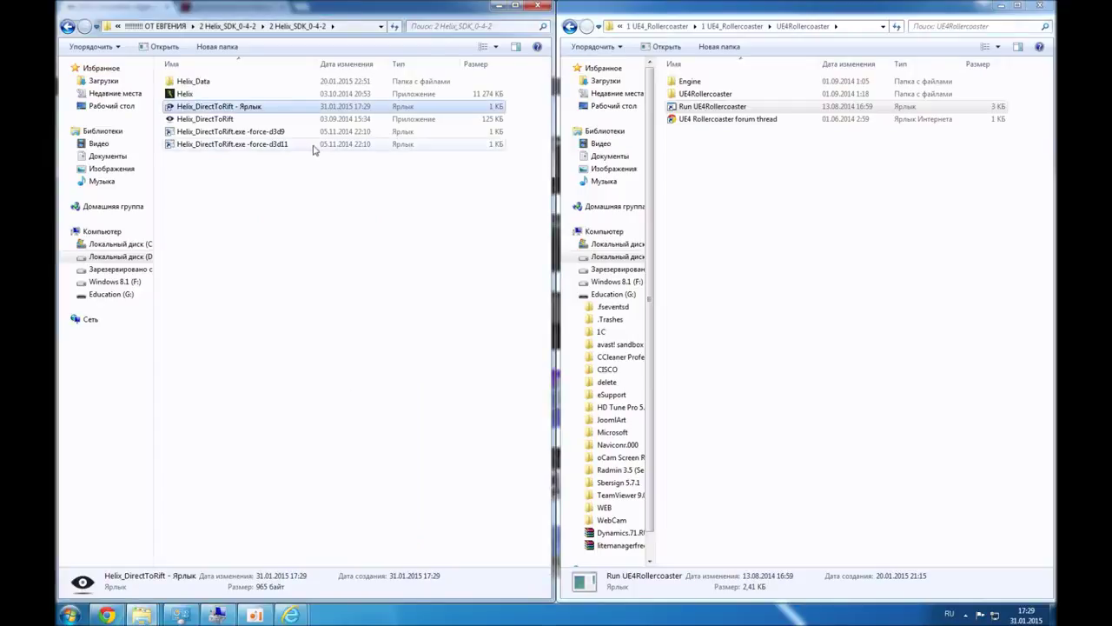
# Select the existing Helix_DirectToRift.exe -force-d3d11 shortcut.
pyautogui.click(298, 144)
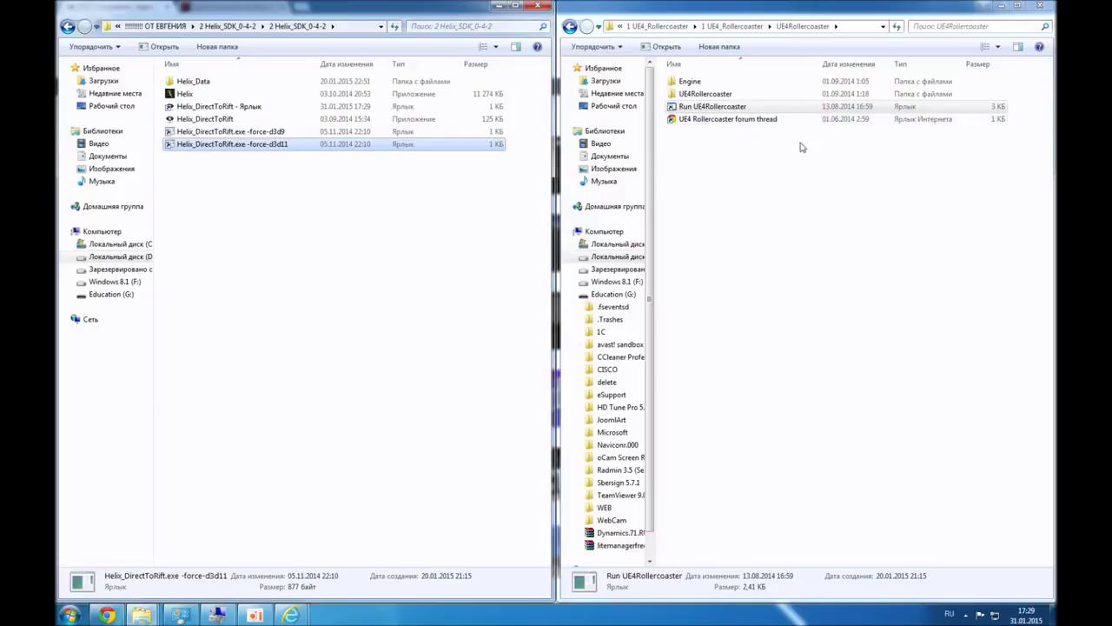
# Launch the UE4 Rollercoaster demo from its Run UE4Rollercoaster shortcut and start it with Medium quality.
pyautogui.click(799, 161)
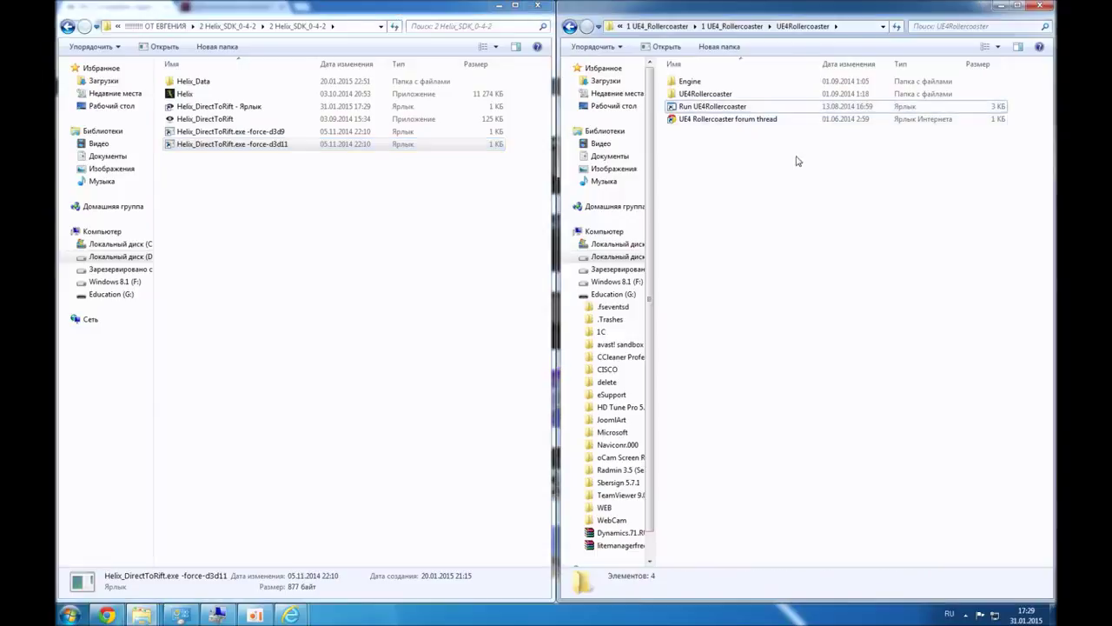
pyautogui.doubleClick(751, 108)
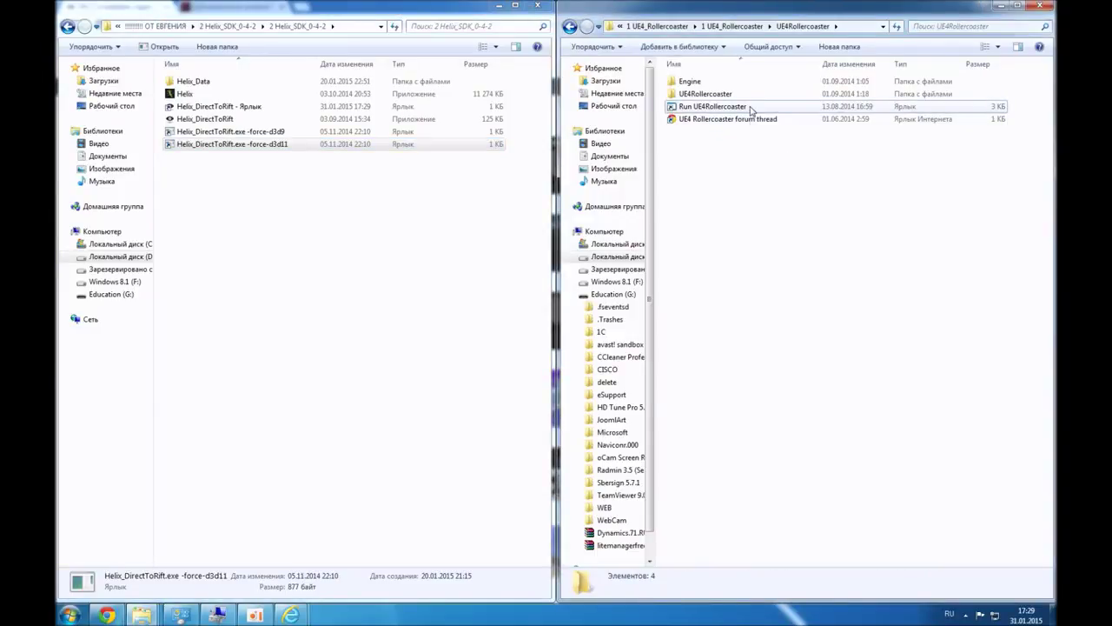
pyautogui.press('Return')
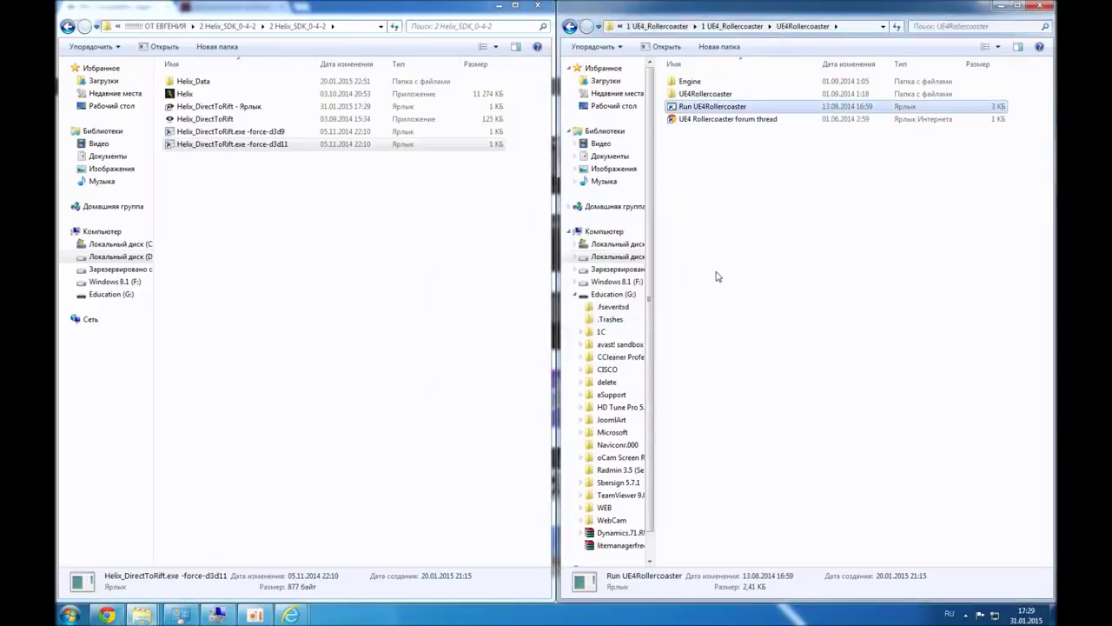
pyautogui.click(615, 313)
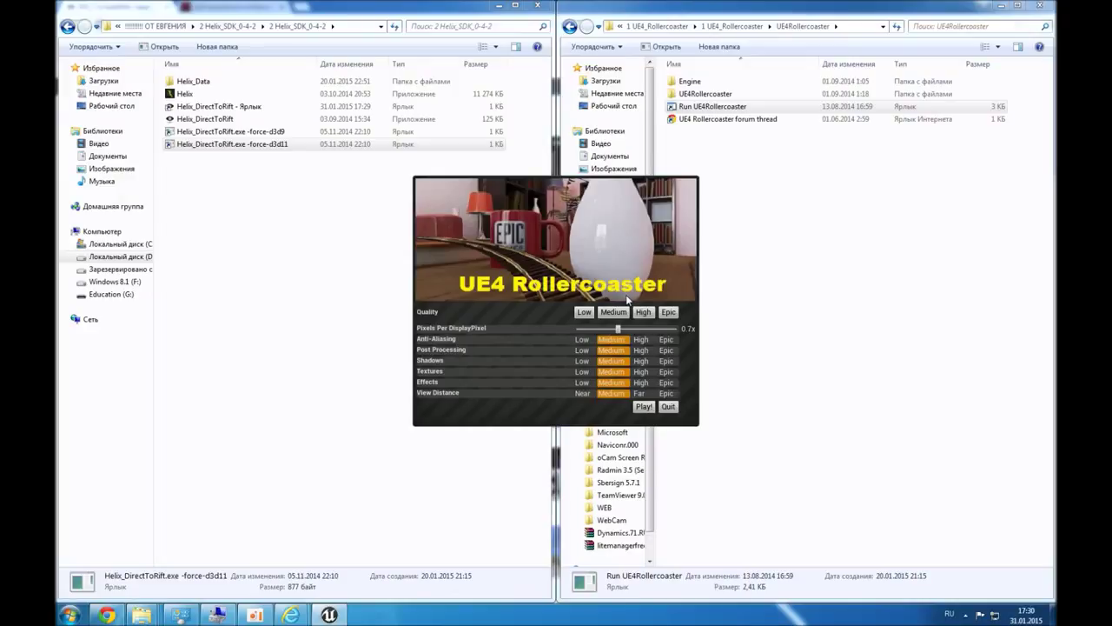
pyautogui.click(644, 407)
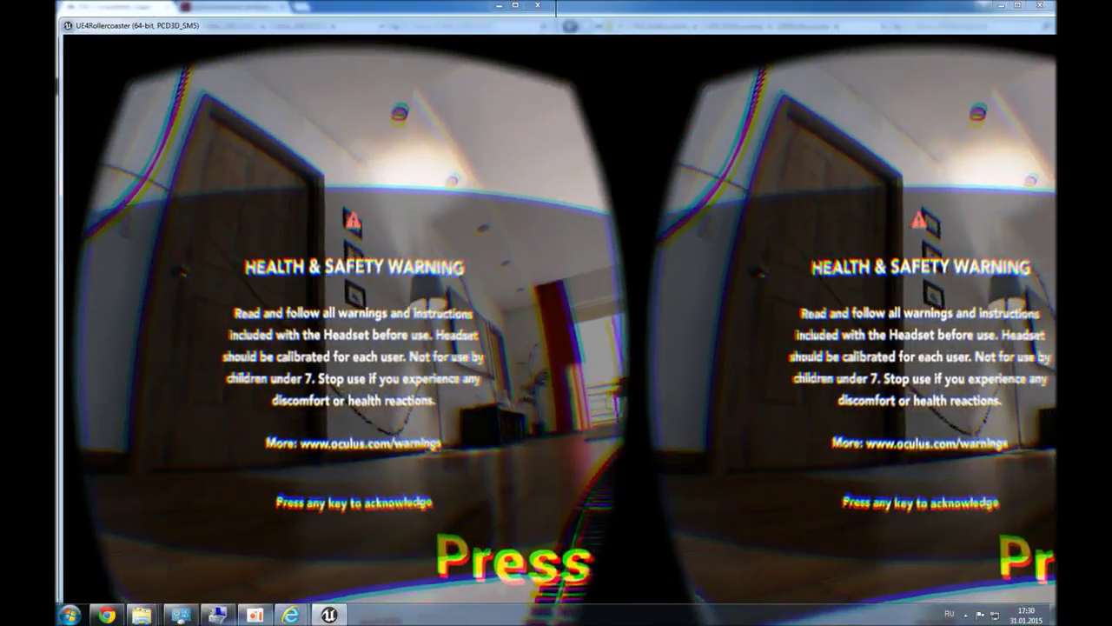
# Acknowledge the health and safety warning to view the ride, and close the demo to return to the Oculus Share DK2 page in Chrome.
pyautogui.press('Return')
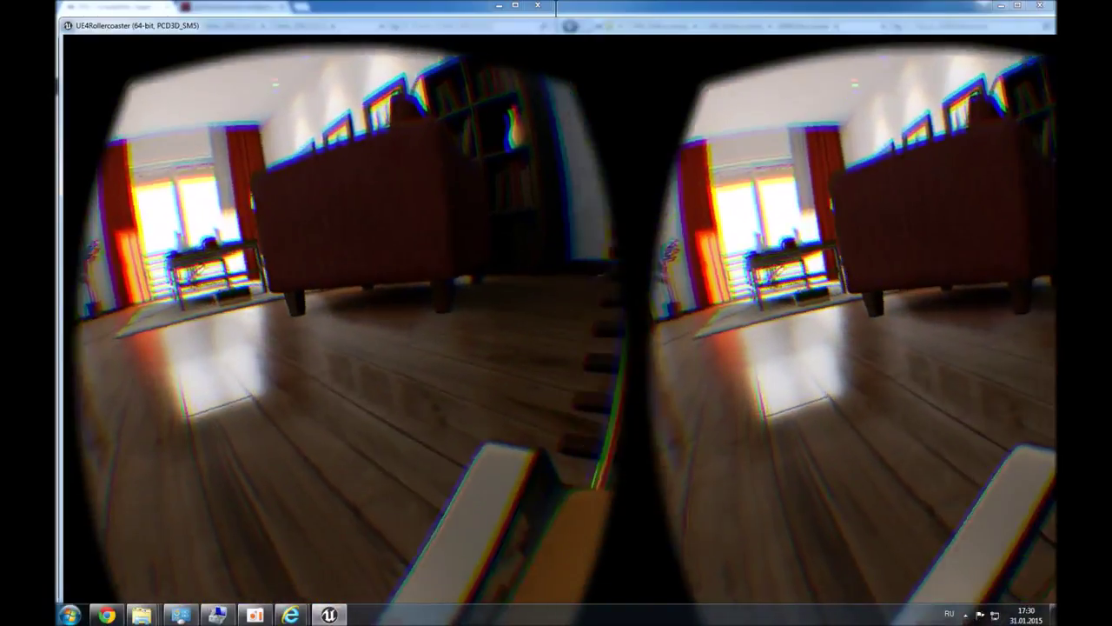
pyautogui.hotkey('alt', 'F4')
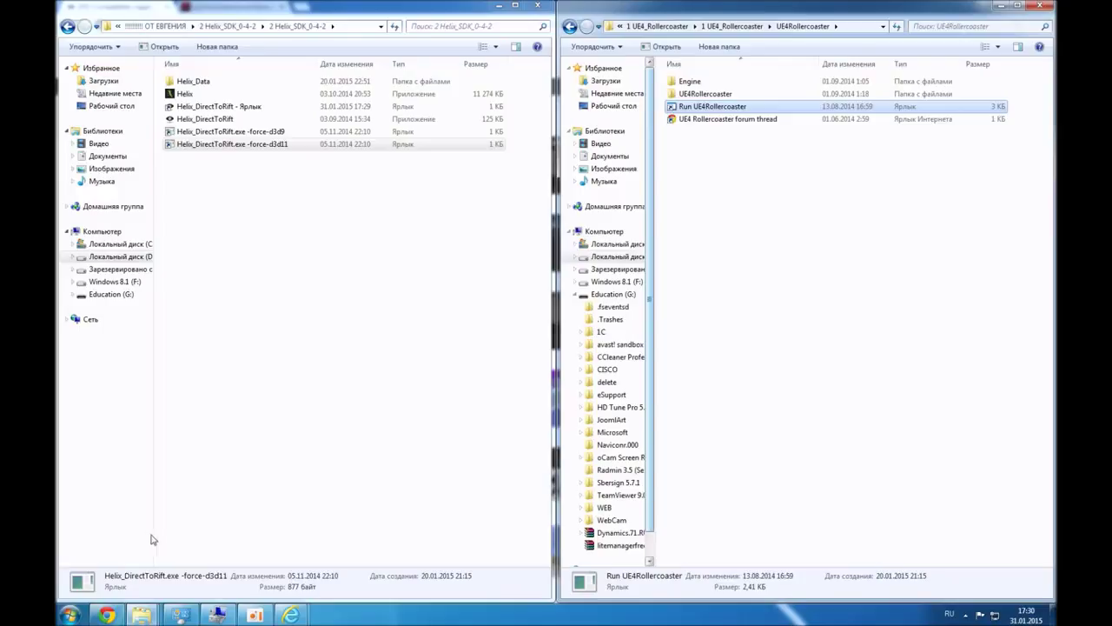
pyautogui.hotkey('alt', 'Tab')
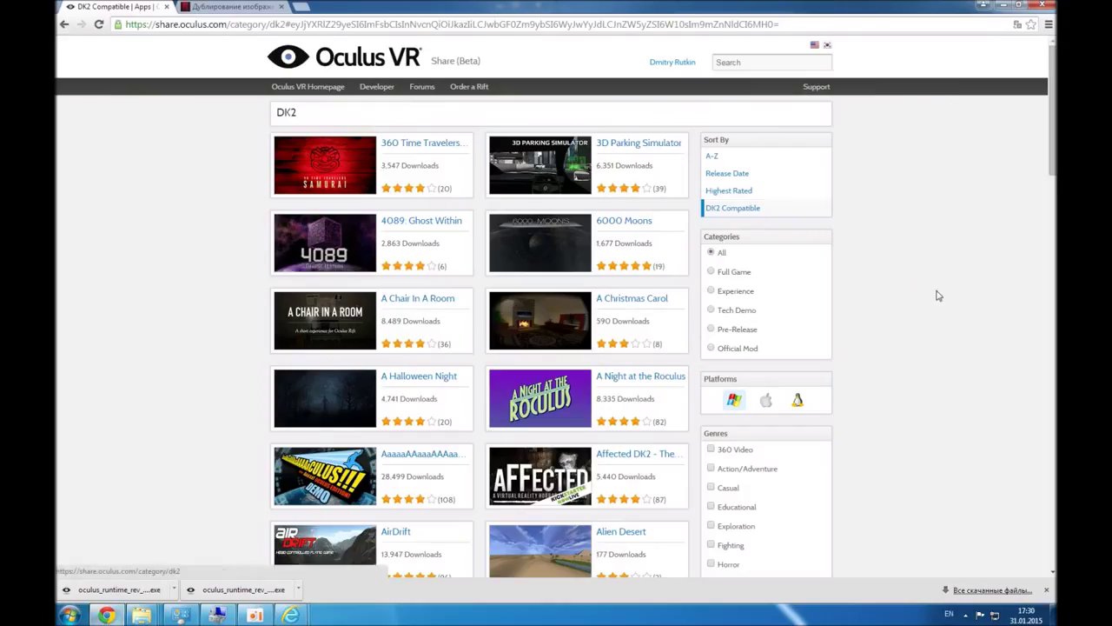